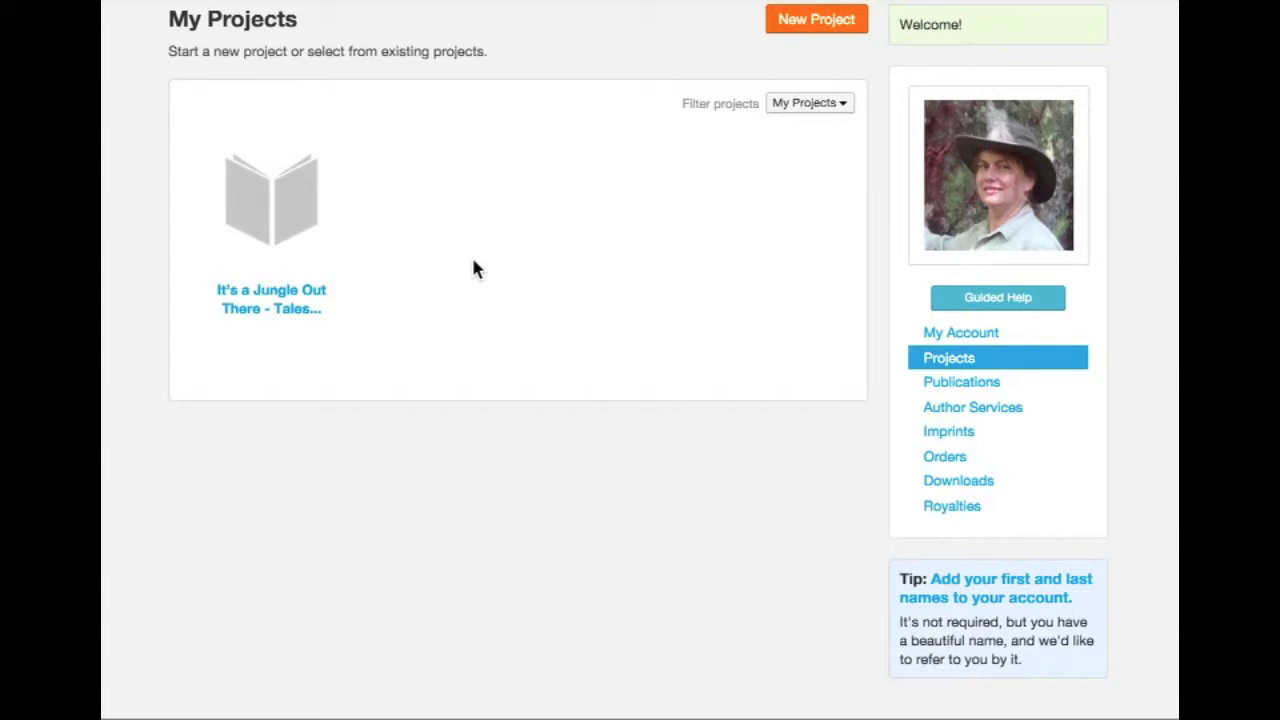
# Open the "It's a Jungle Out There - Tales of the Amazon" project and bring up its Introduction for editing
pyautogui.click(277, 224)
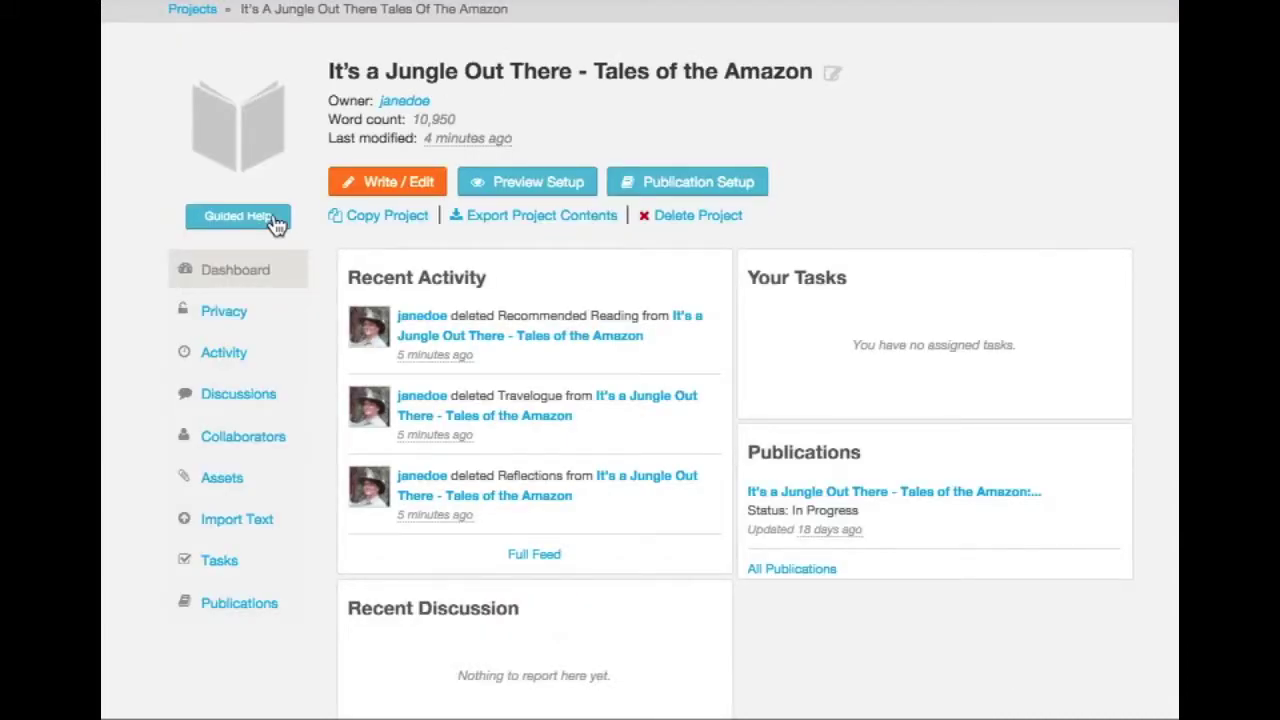
pyautogui.click(396, 184)
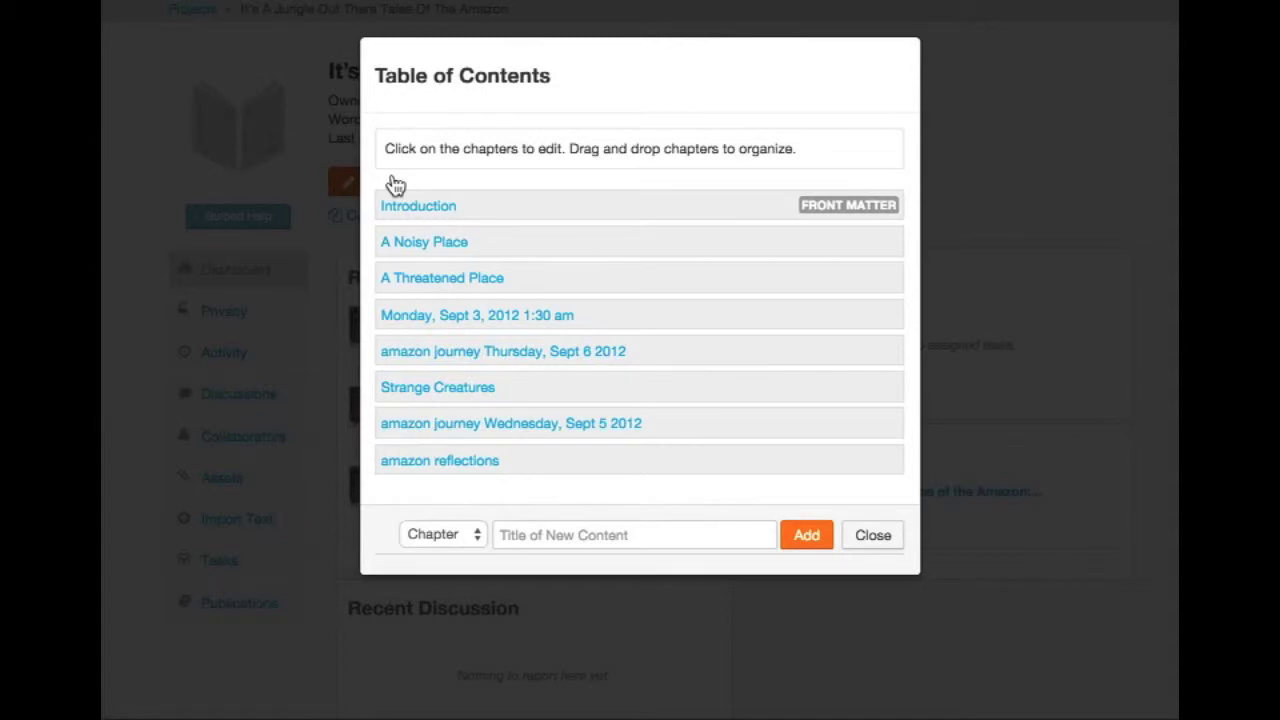
pyautogui.click(457, 207)
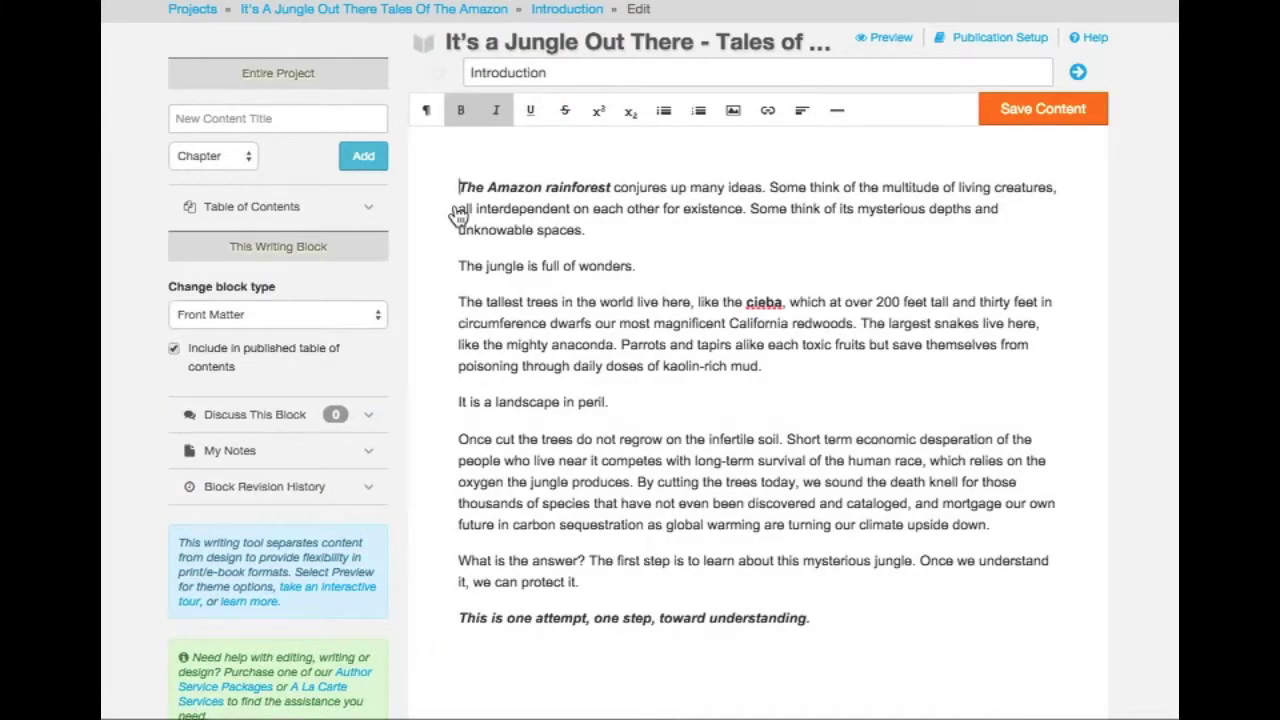
# Reorder the table of contents, placing "amazon reflections" directly after Introduction and "Strange Creatures" directly after "A Threatened Place"
pyautogui.click(272, 210)
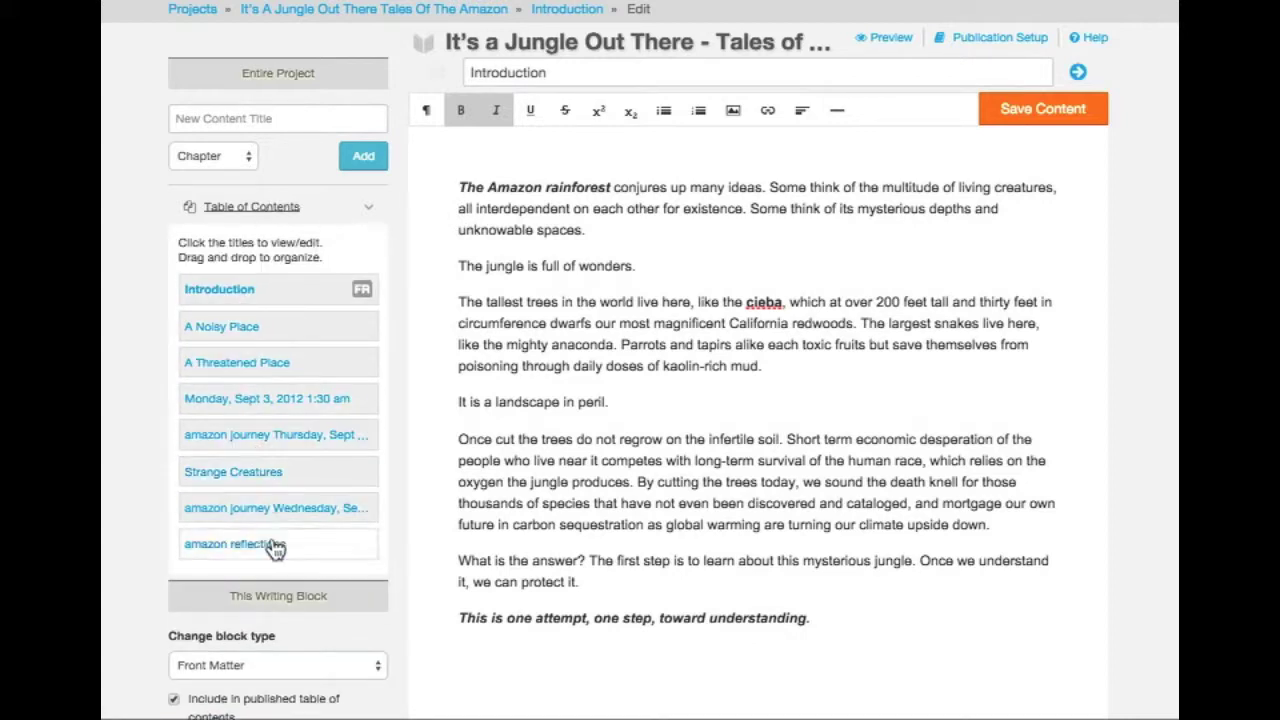
pyautogui.moveTo(274, 543); pyautogui.dragTo(284, 324)
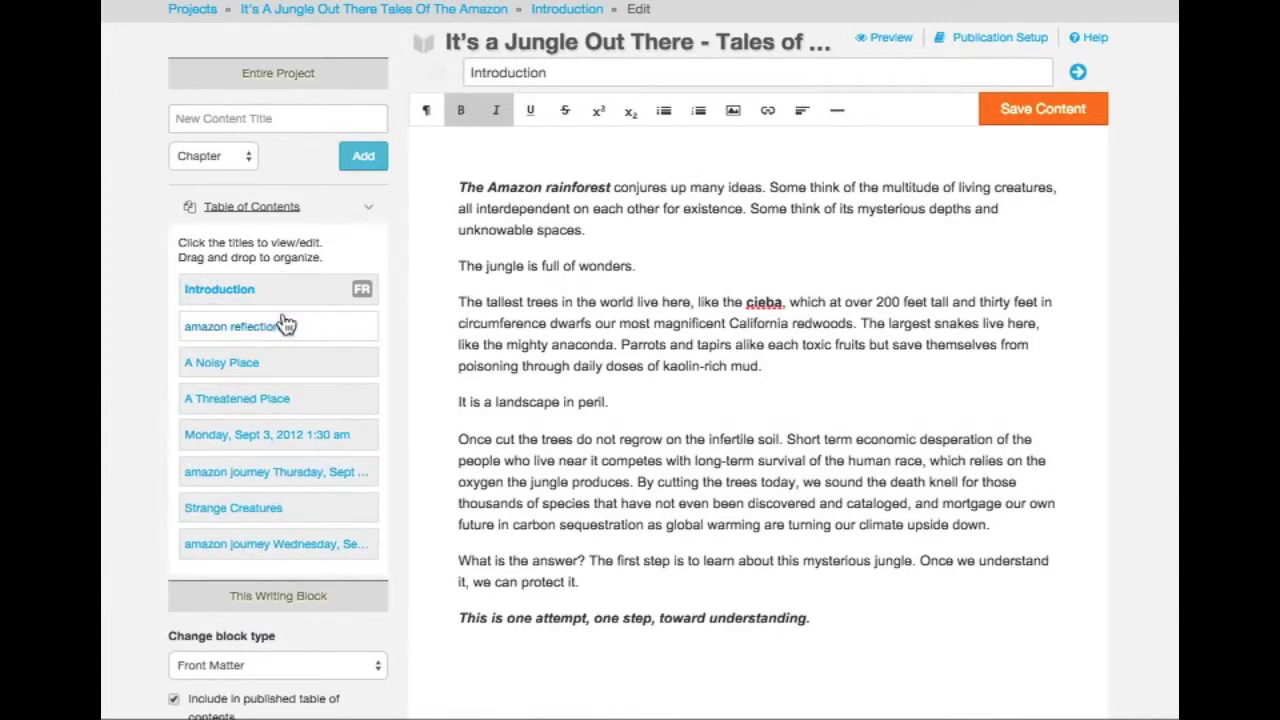
pyautogui.moveTo(302, 506); pyautogui.dragTo(312, 441)
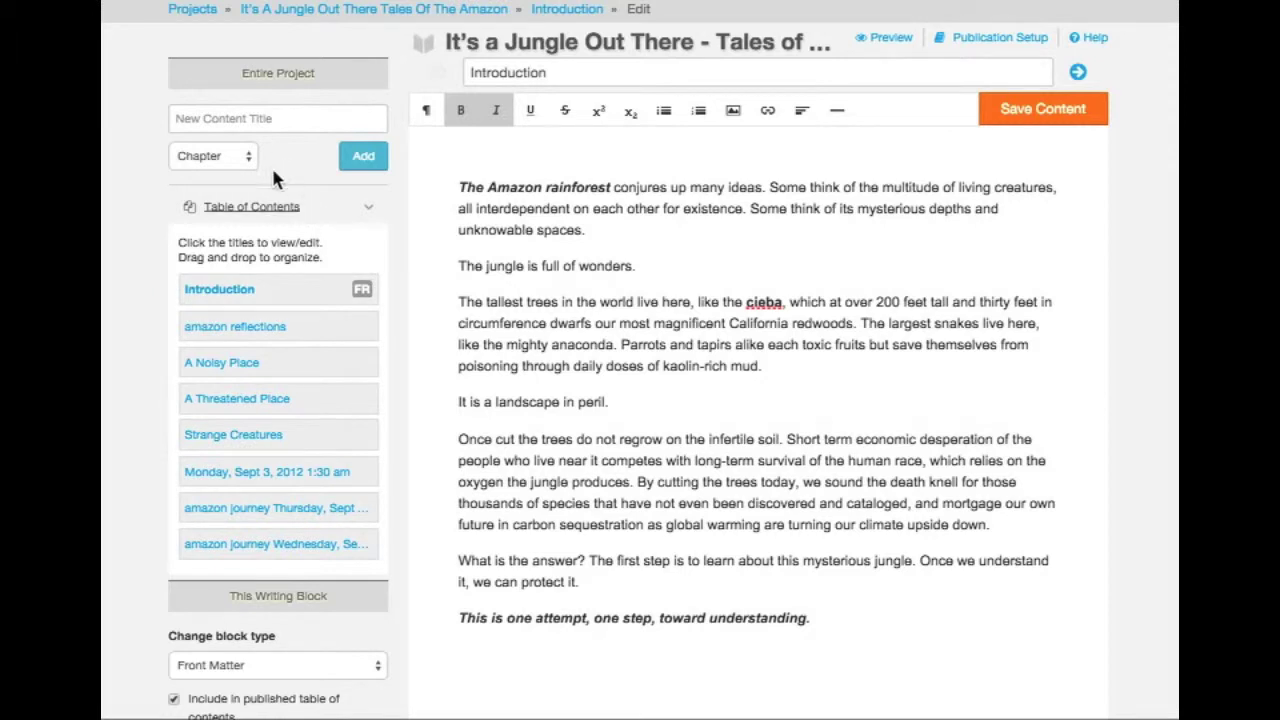
# Add a Dedication-type block titled "Dedication" and move it above Introduction in the table of contents
pyautogui.click(218, 165)
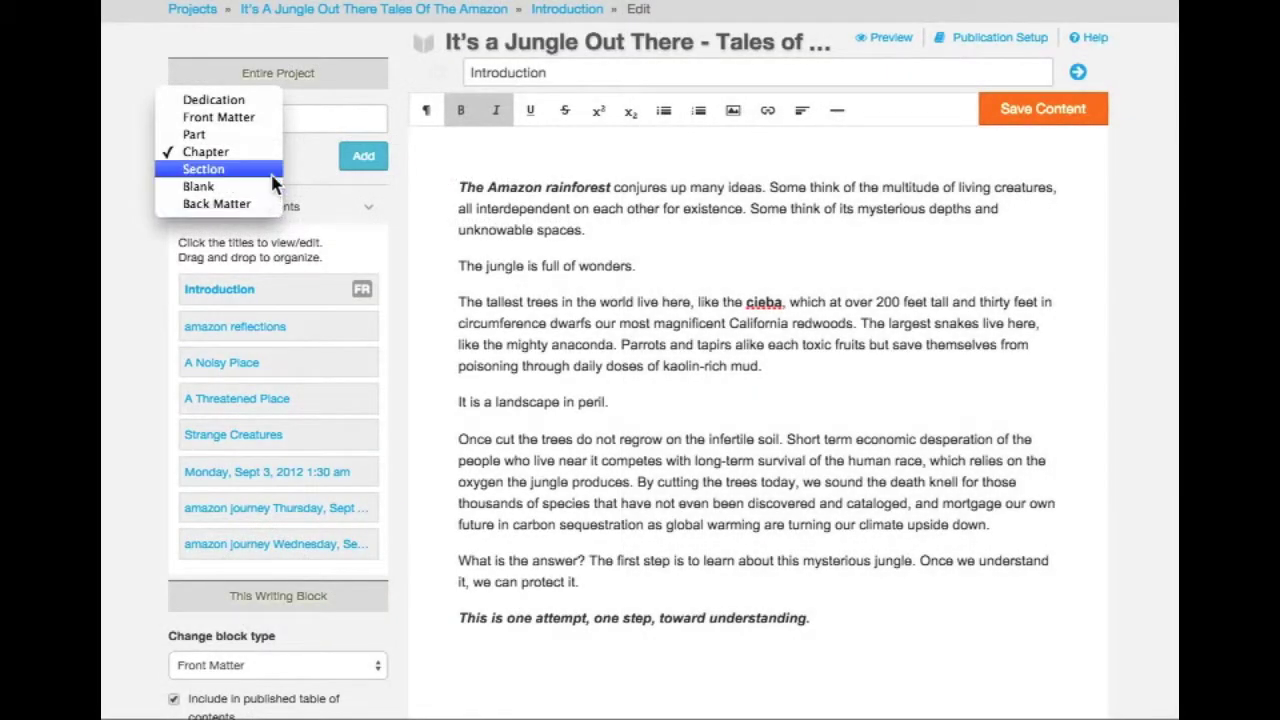
pyautogui.click(255, 104)
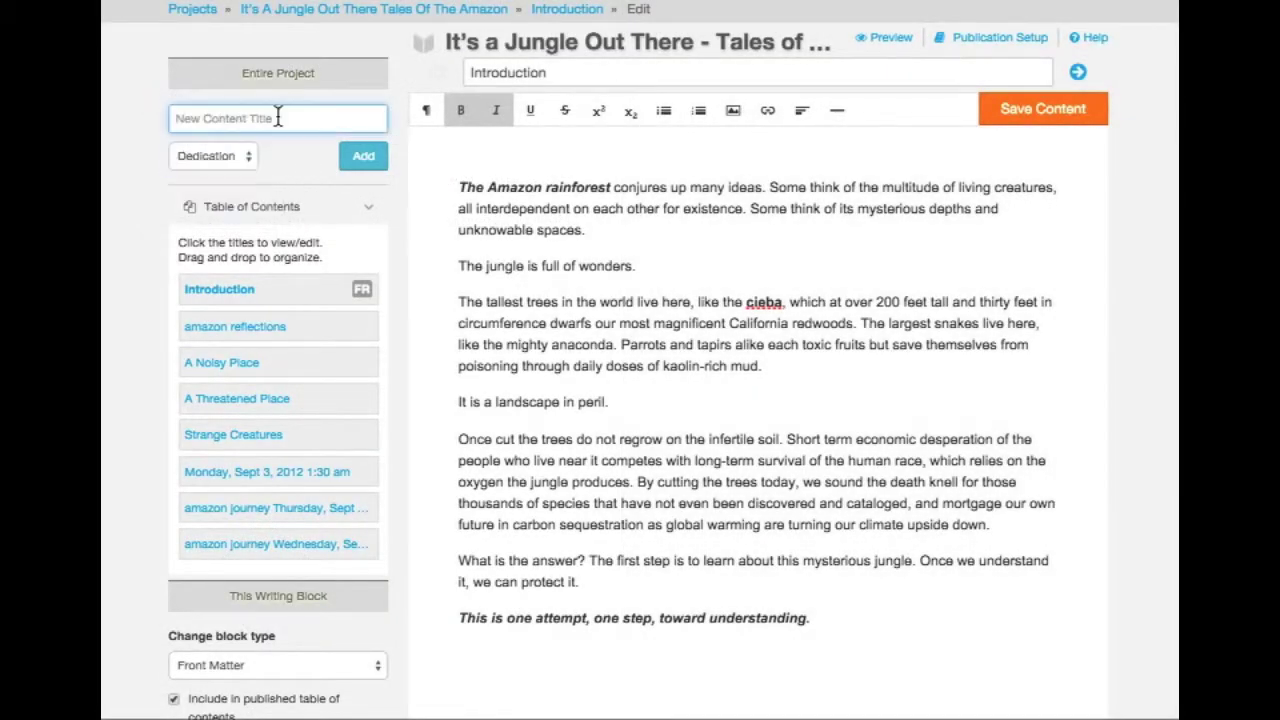
pyautogui.write('Dedication')
pyautogui.click(360, 160)
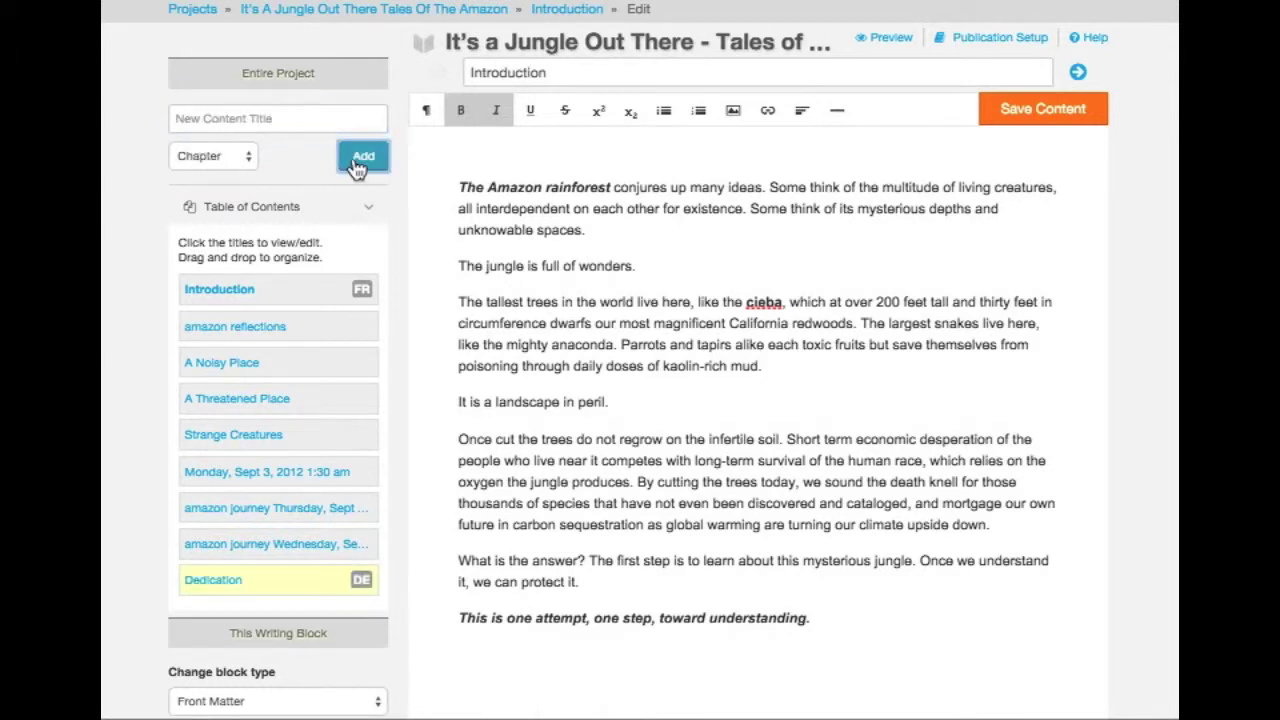
pyautogui.scroll(-2, 335, 386)
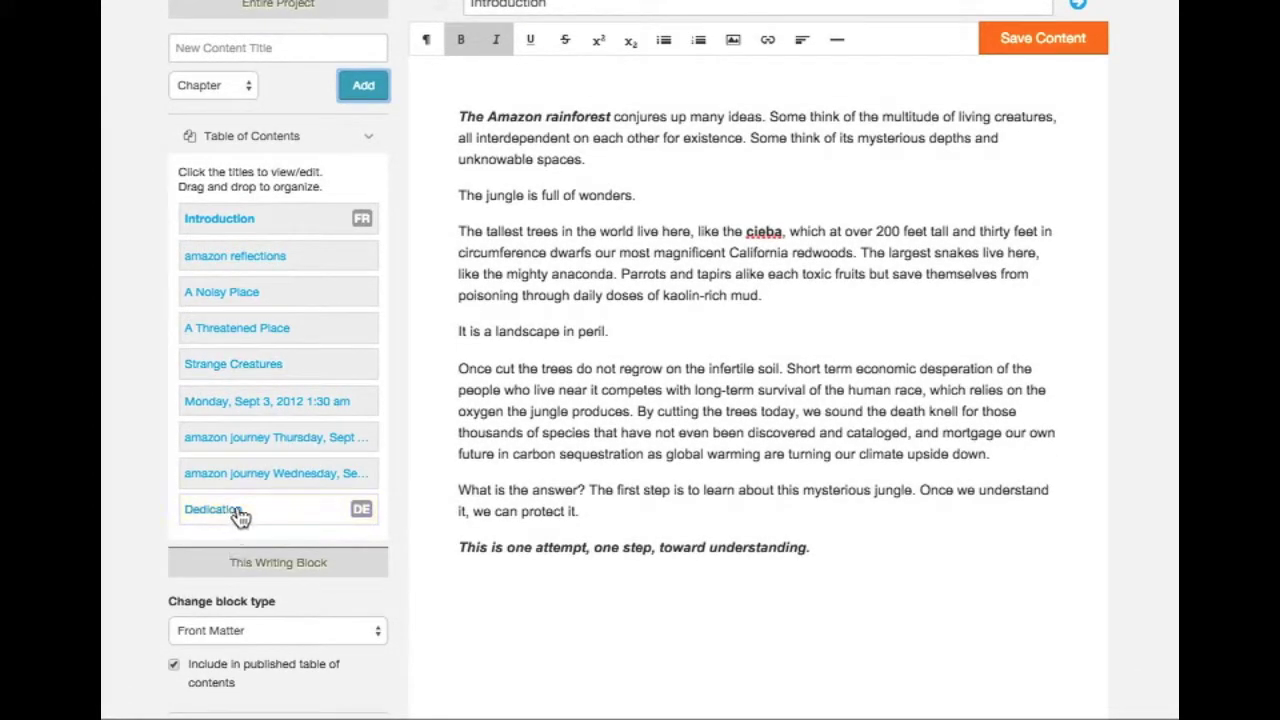
pyautogui.click(238, 513)
pyautogui.moveTo(240, 515); pyautogui.dragTo(238, 228)
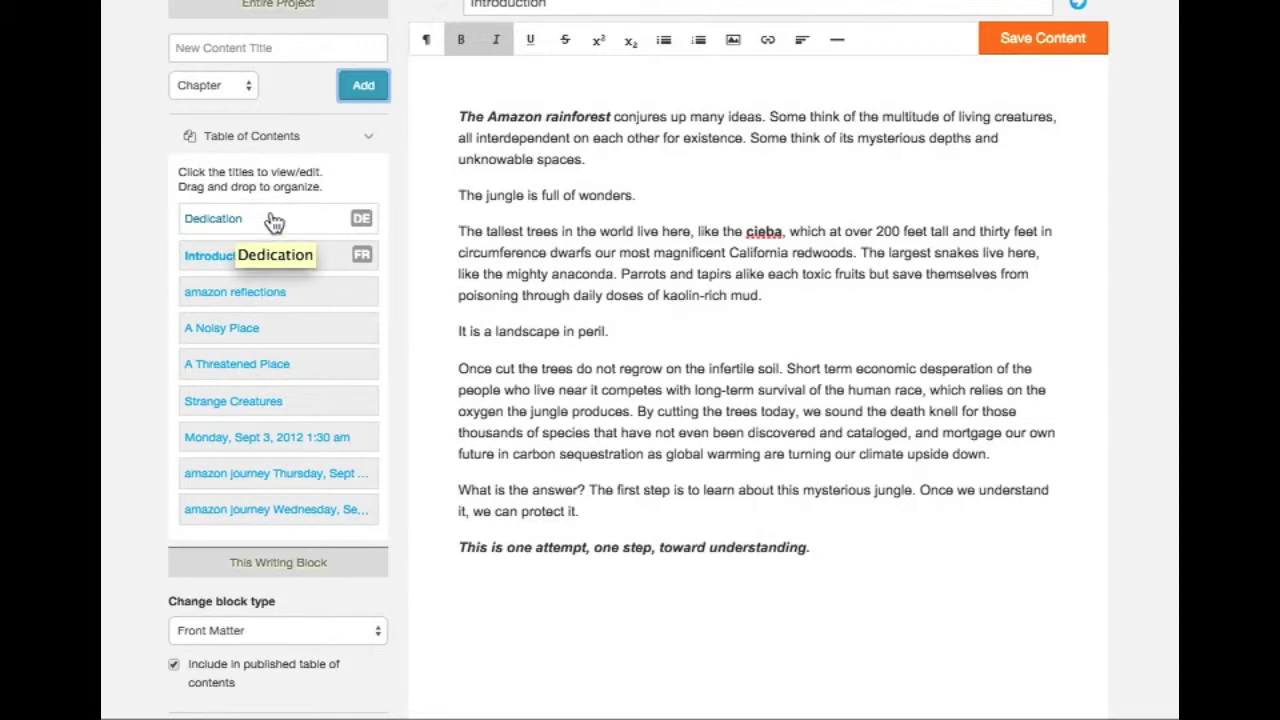
# Write "To my father, who always was my best audience." in the Dedication block and save the content
pyautogui.click(238, 224)
pyautogui.click(641, 232)
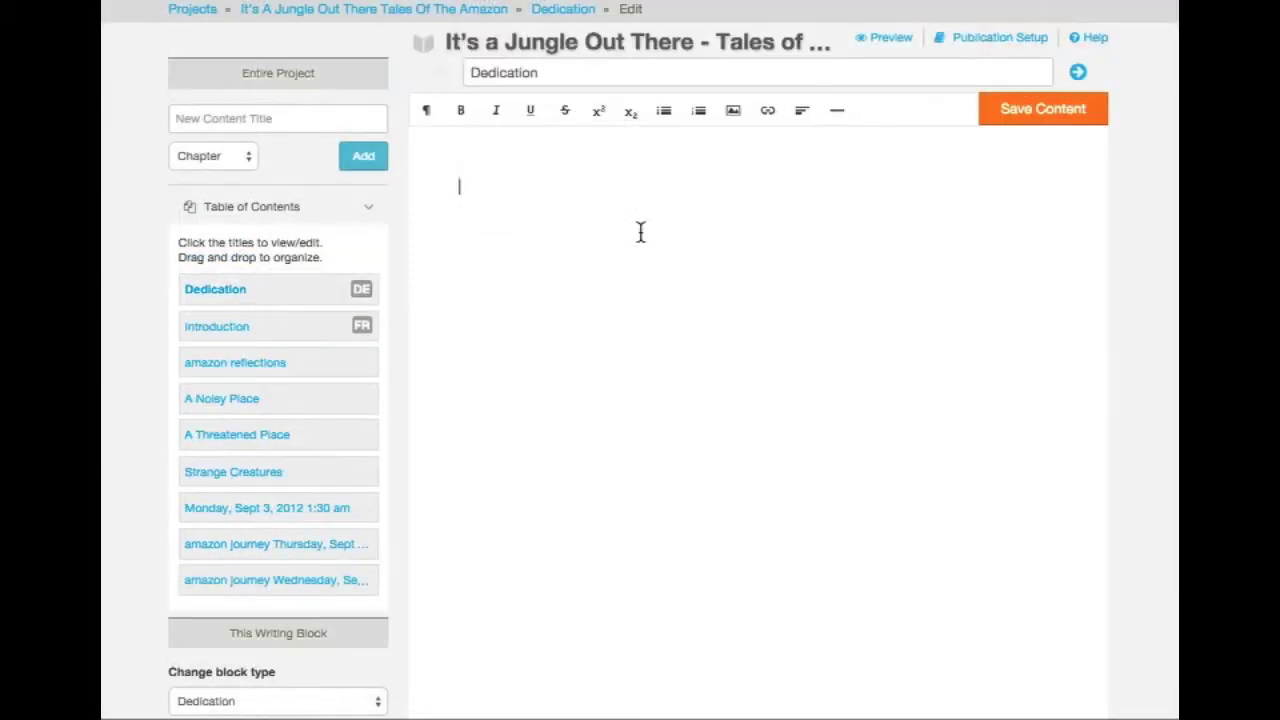
pyautogui.write('To my father, who always was my best audience.')
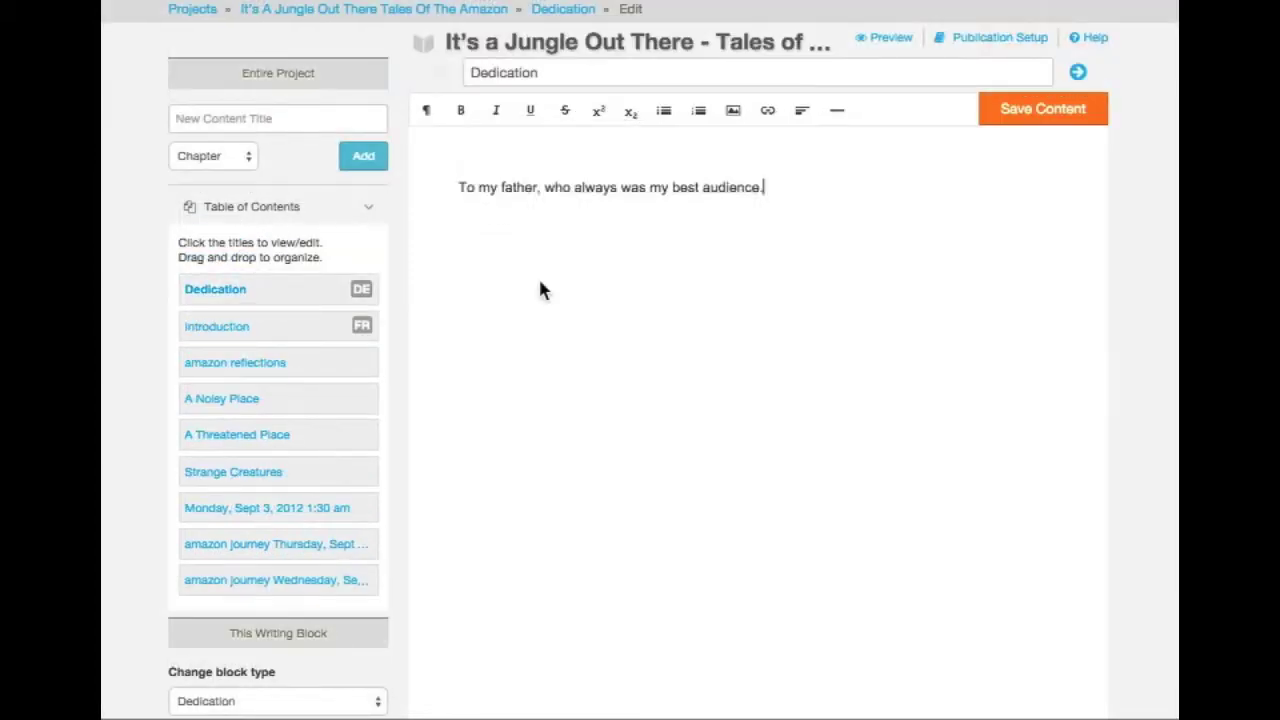
pyautogui.click(1010, 118)
# Examine the block type and published table of contents settings of the Dedication block
pyautogui.scroll(-3, 502, 369)
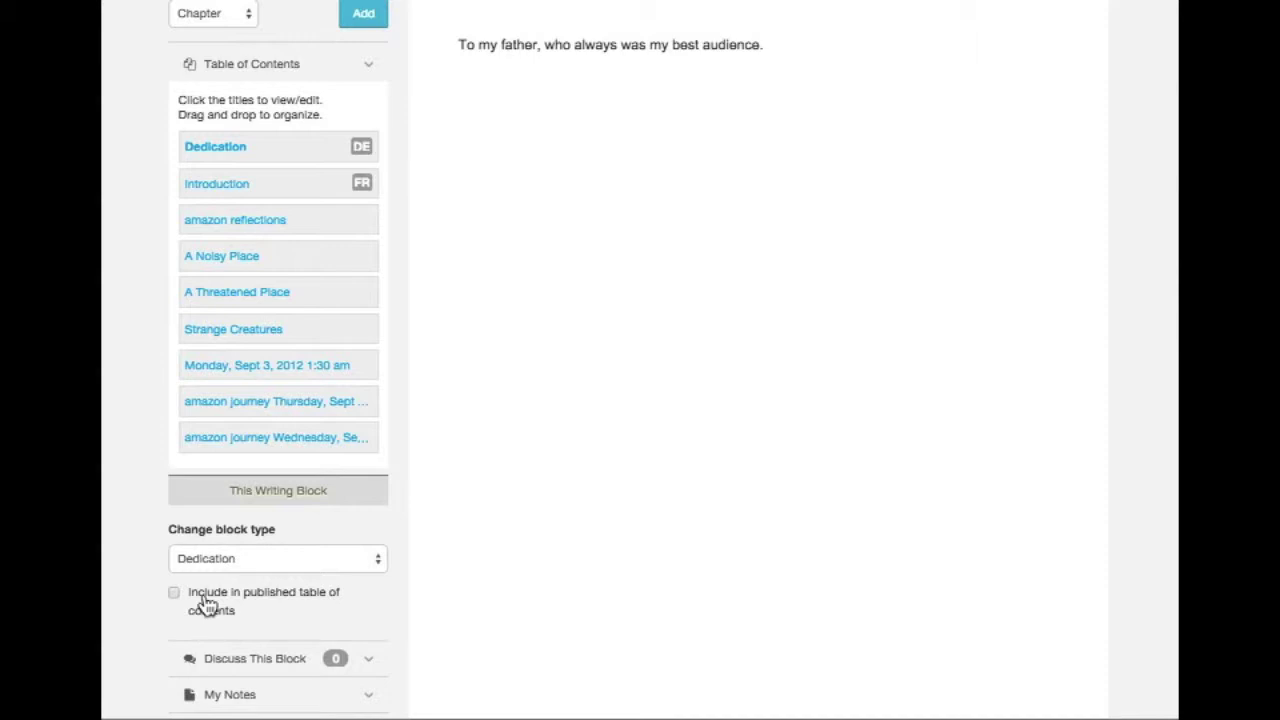
pyautogui.click(319, 567)
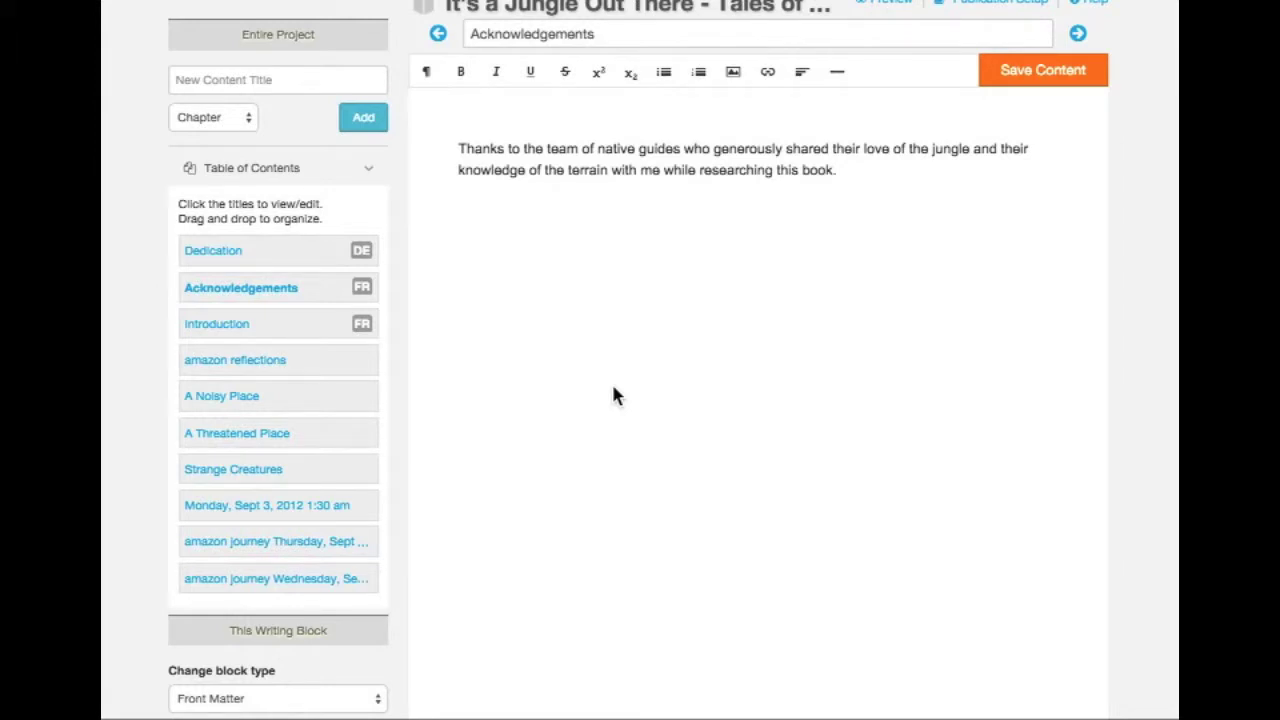
# Add a Back Matter block titled "Recommended Reading" to the project
pyautogui.click(223, 121)
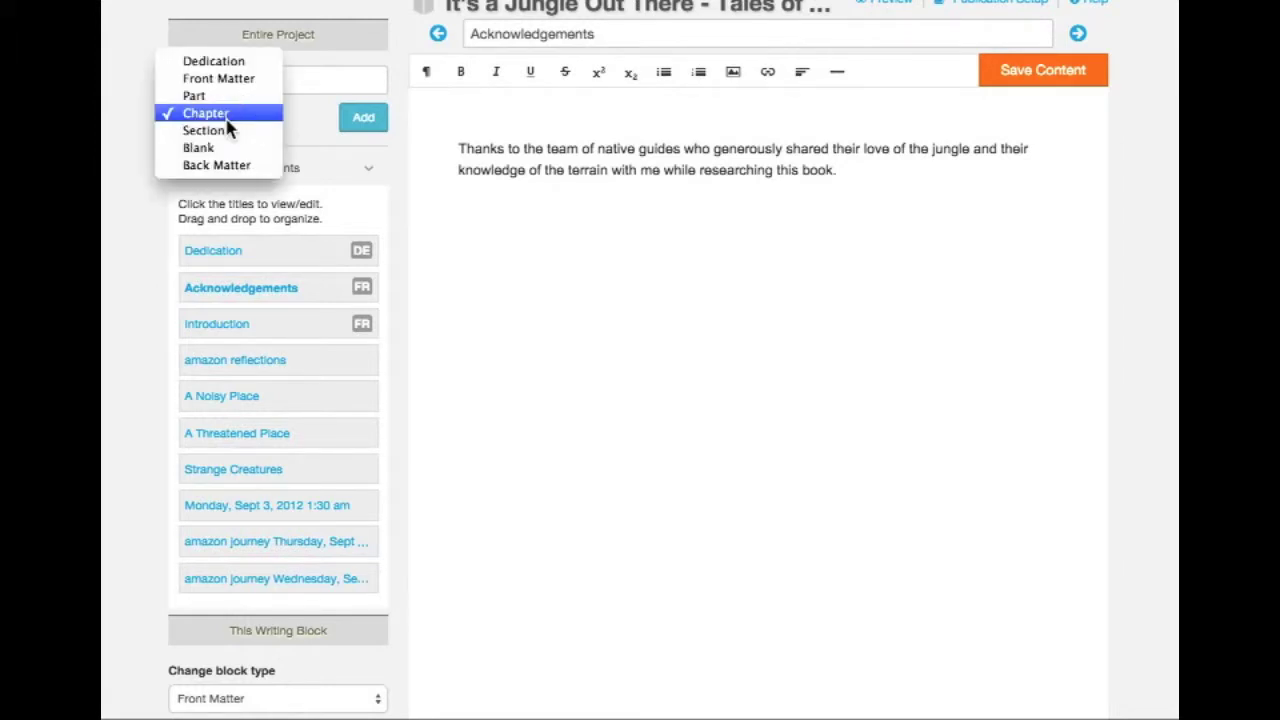
pyautogui.click(245, 166)
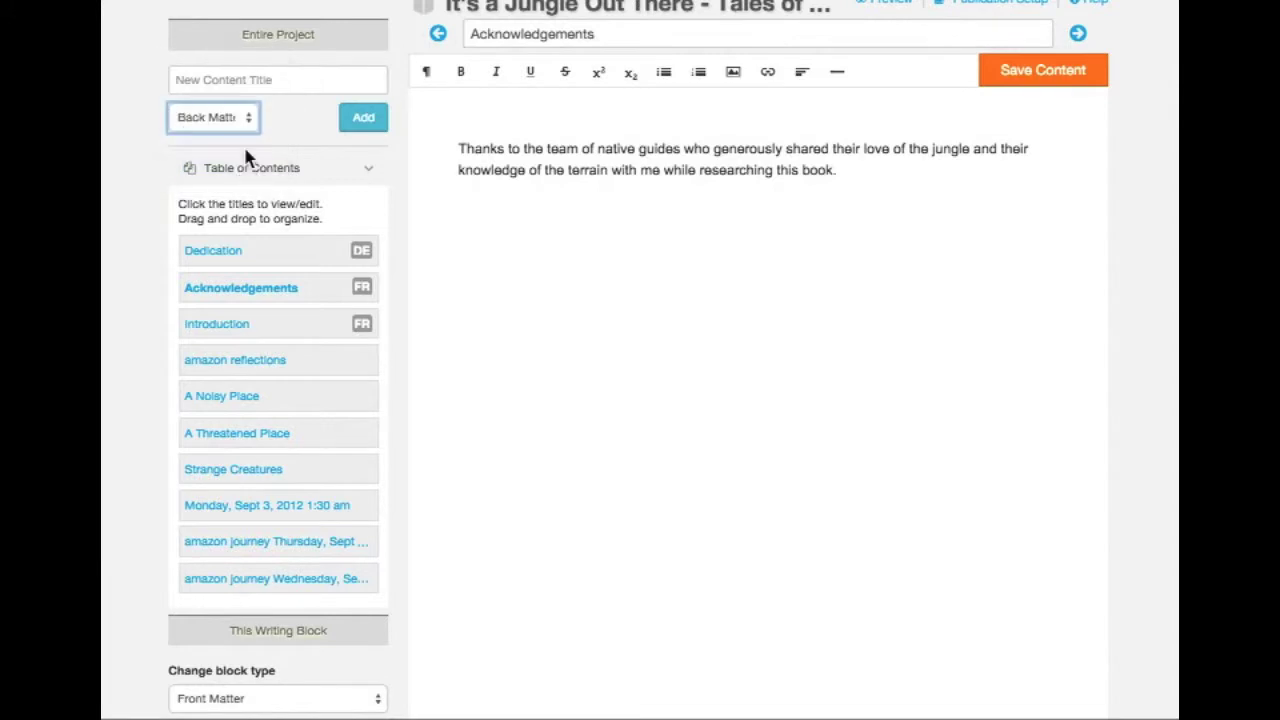
pyautogui.click(245, 80)
pyautogui.write('Recommended Reading')
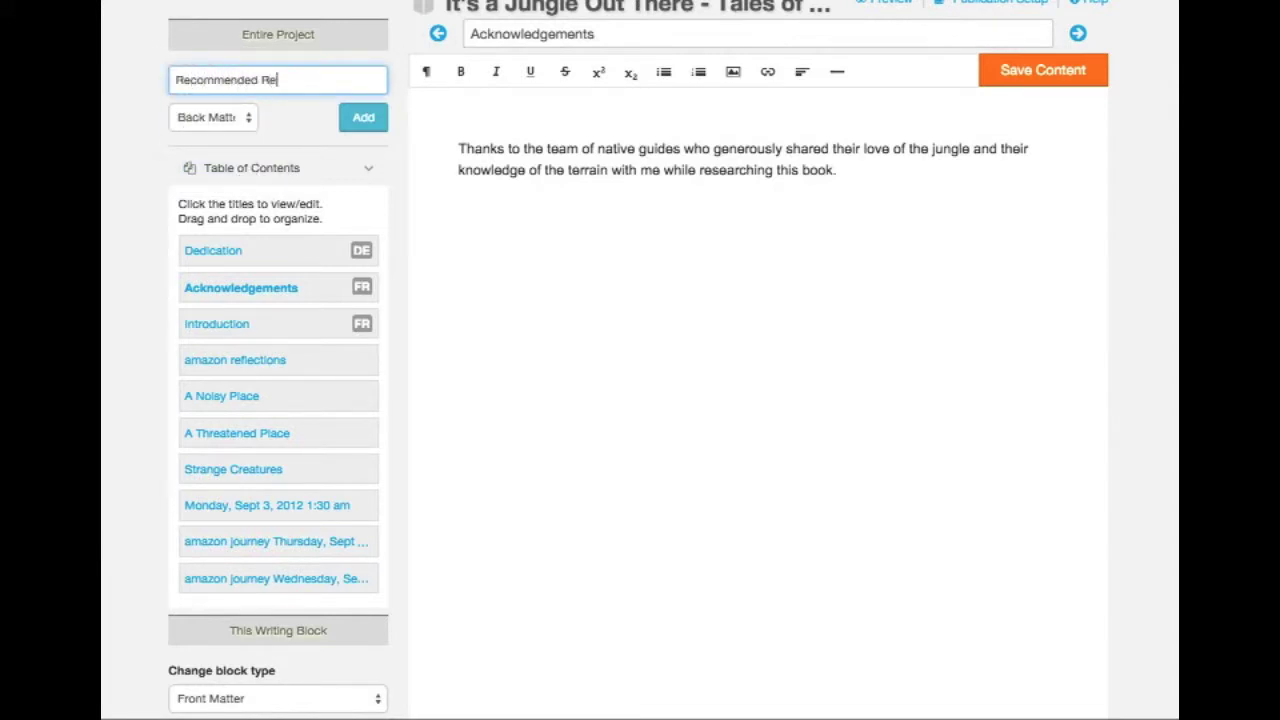
pyautogui.click(375, 118)
# Format the three book entries in the Recommended Reading block as a bulleted list and save the content
pyautogui.scroll(-5, 323, 431)
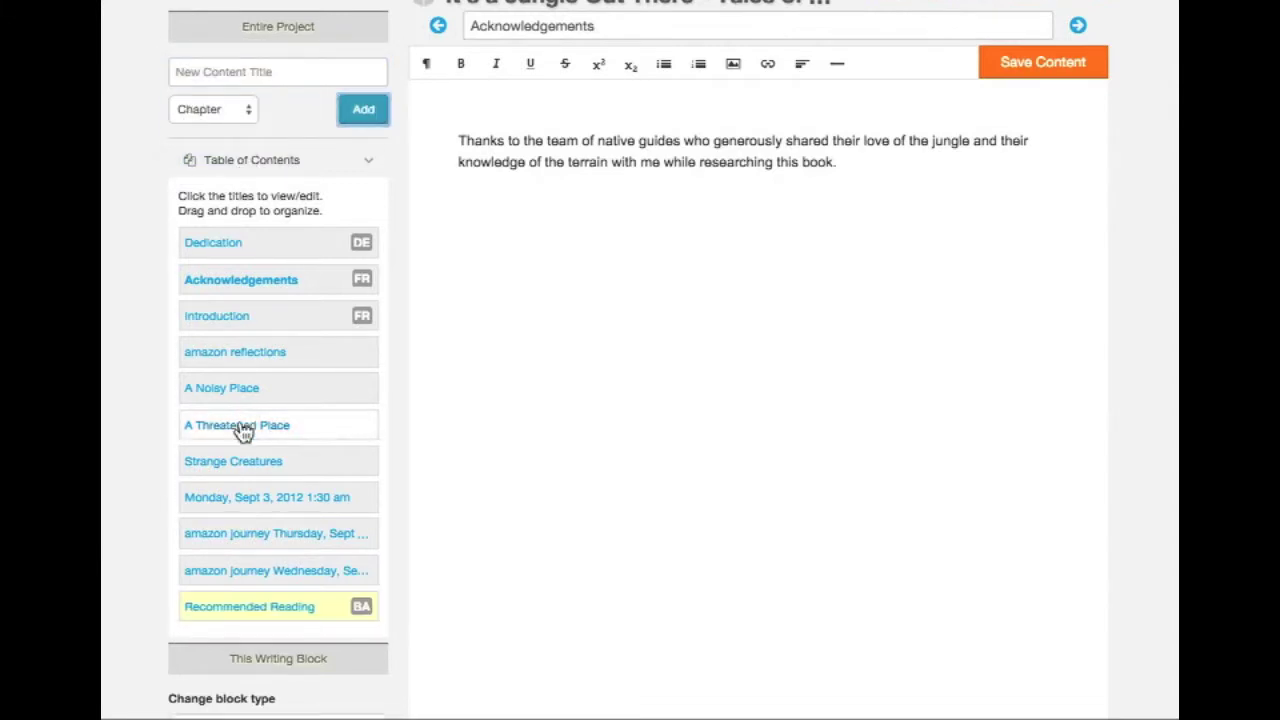
pyautogui.click(285, 400)
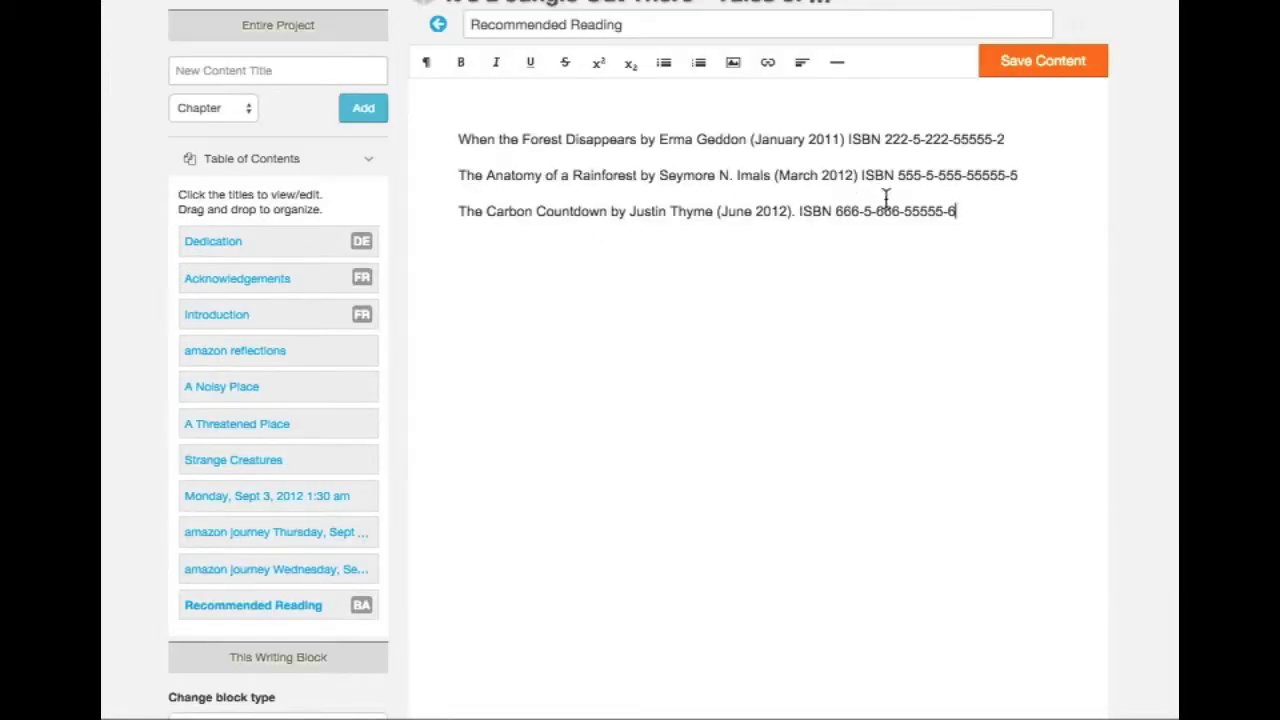
pyautogui.click(980, 212)
pyautogui.moveTo(980, 212); pyautogui.dragTo(451, 134)
pyautogui.click(663, 62)
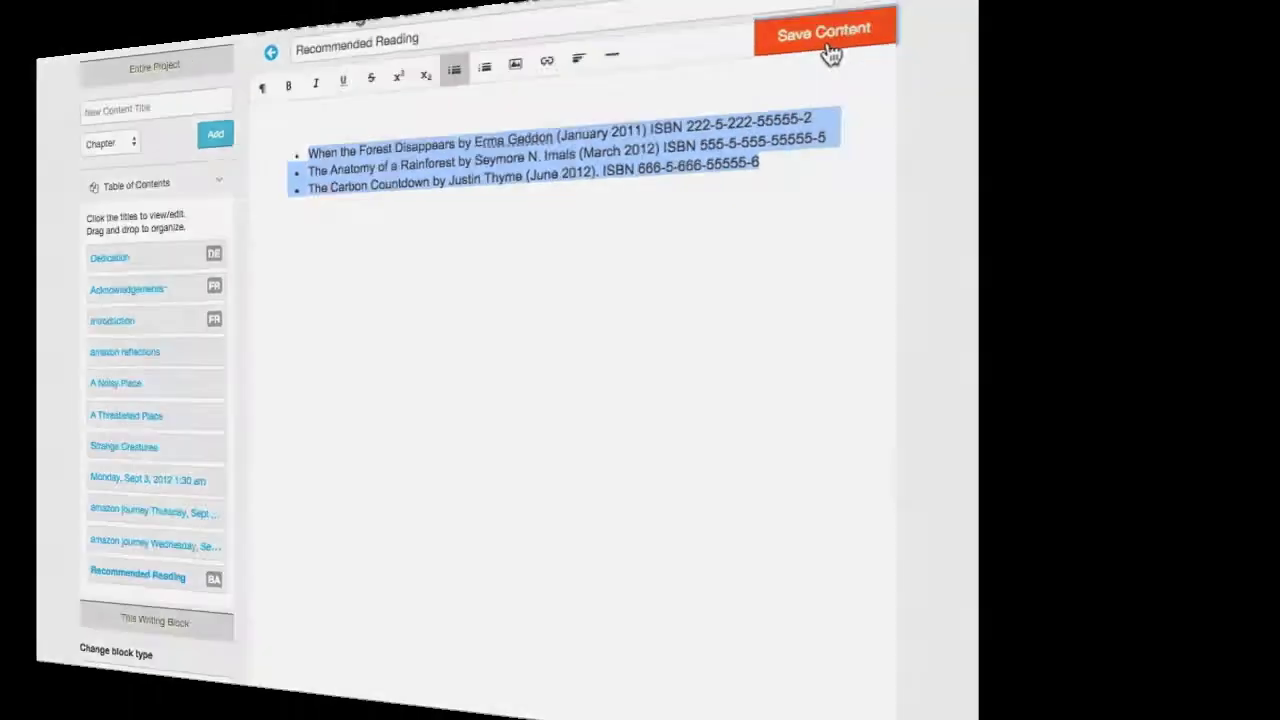
pyautogui.click(832, 52)
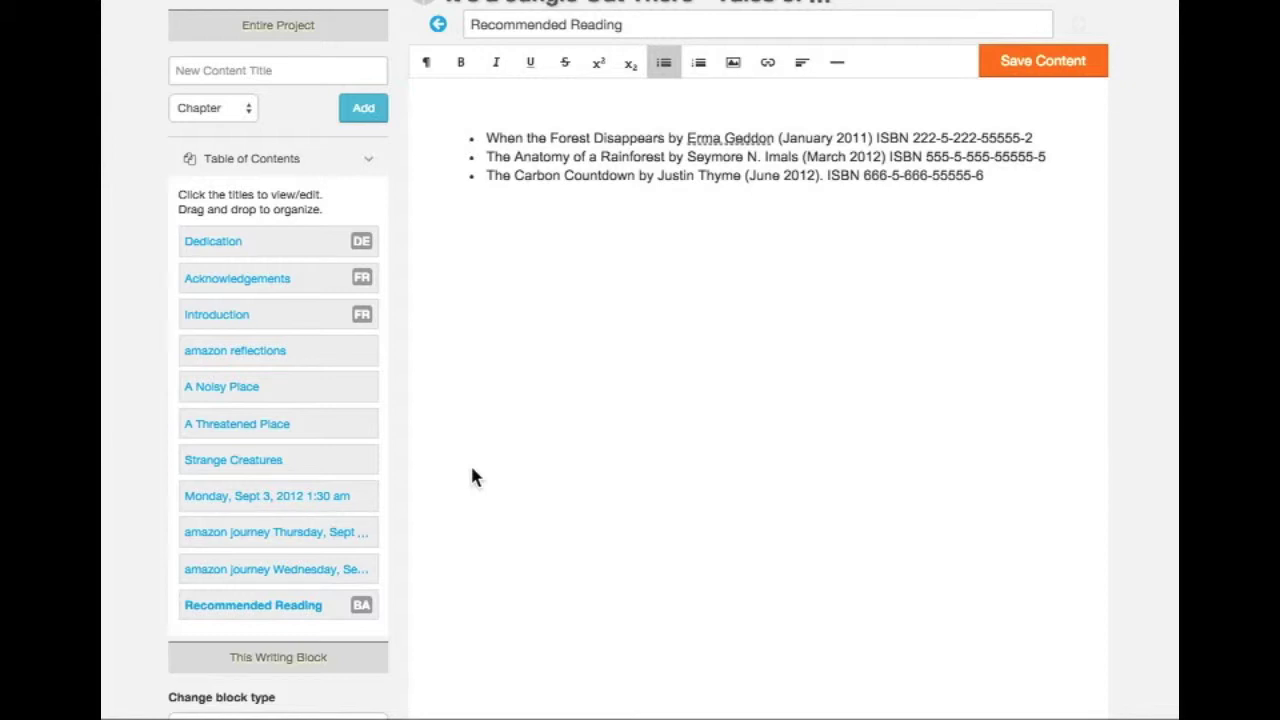
# Add a Part block titled "Reflections" and place it directly before the "amazon reflections" chapter
pyautogui.click(212, 109)
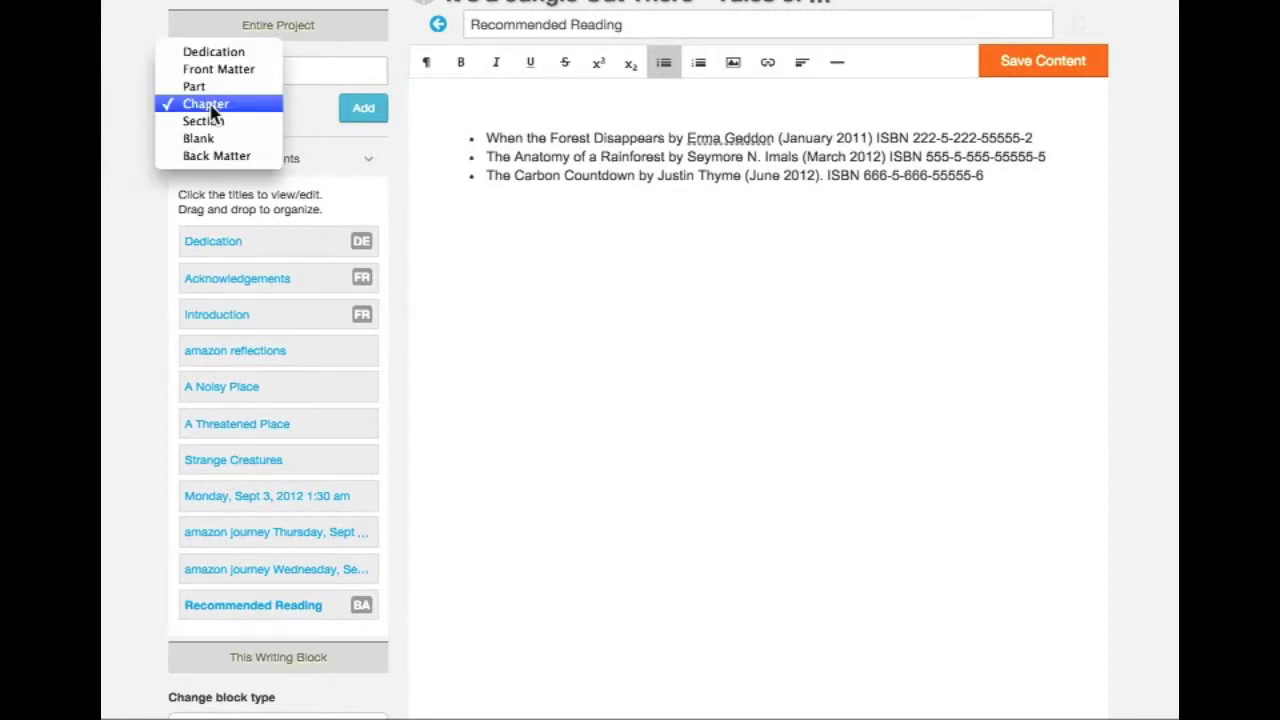
pyautogui.click(222, 88)
pyautogui.click(343, 71)
pyautogui.write('Reflections')
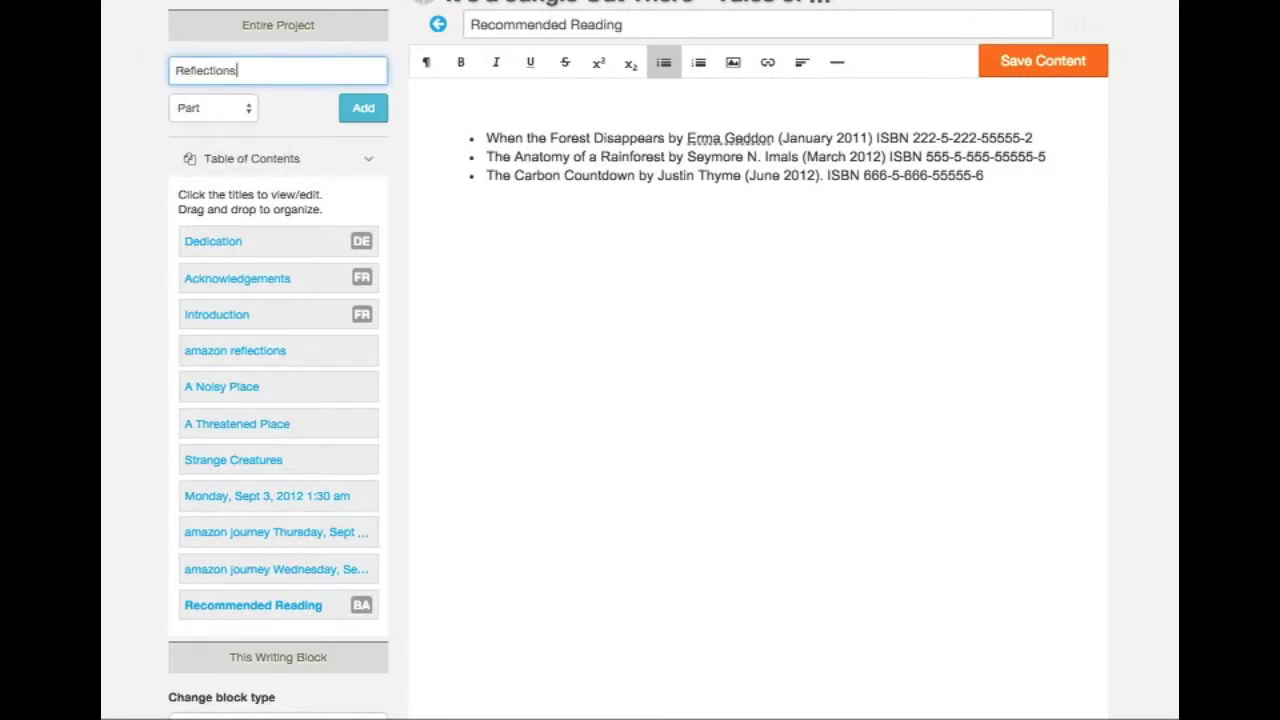
pyautogui.click(354, 116)
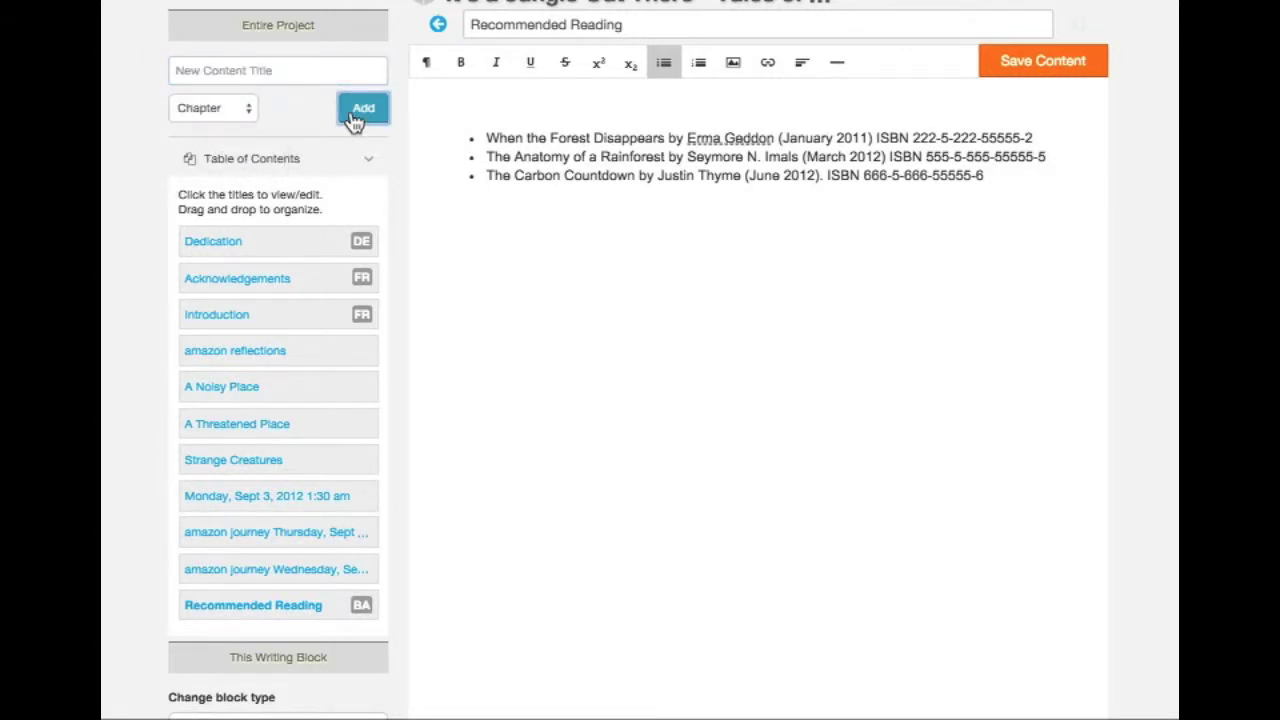
pyautogui.moveTo(259, 643); pyautogui.dragTo(263, 350)
# Add a Part block titled "Travelogue" and place it directly before the "Monday, Sept 3, 2012 1:30 am" chapter
pyautogui.click(256, 70)
pyautogui.write('Travelogue')
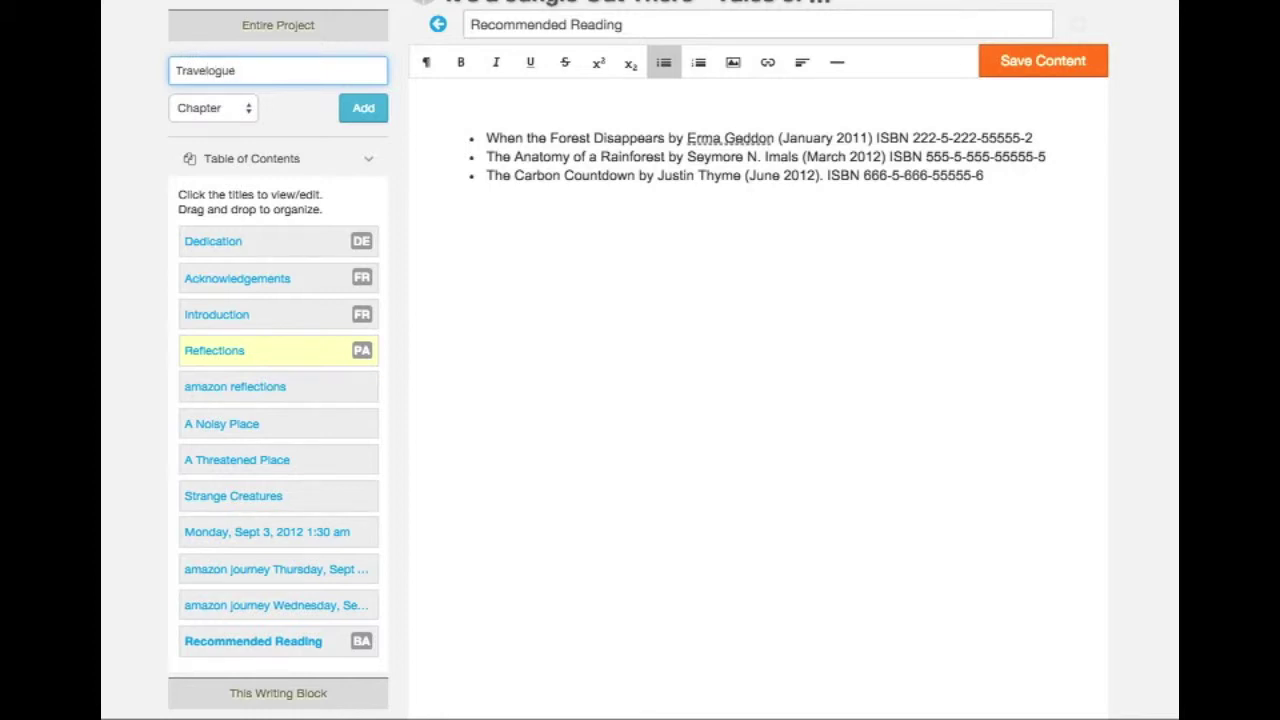
pyautogui.click(205, 108)
pyautogui.click(232, 88)
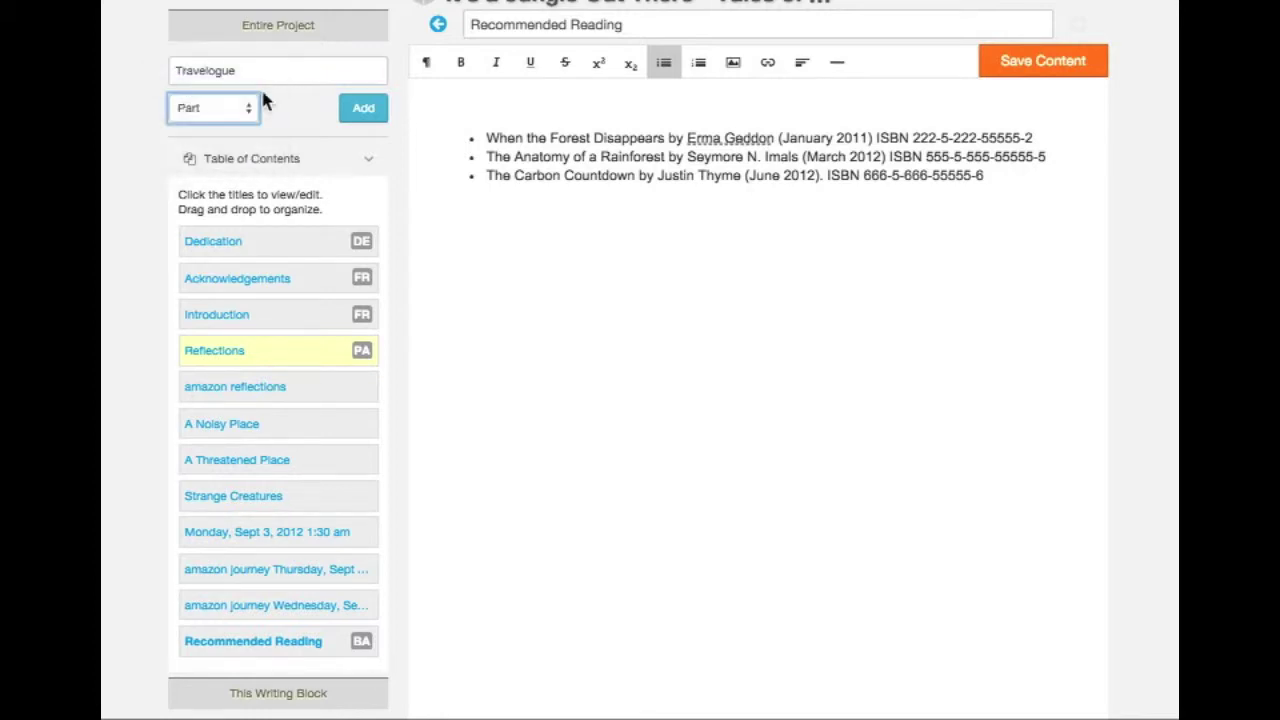
pyautogui.click(368, 112)
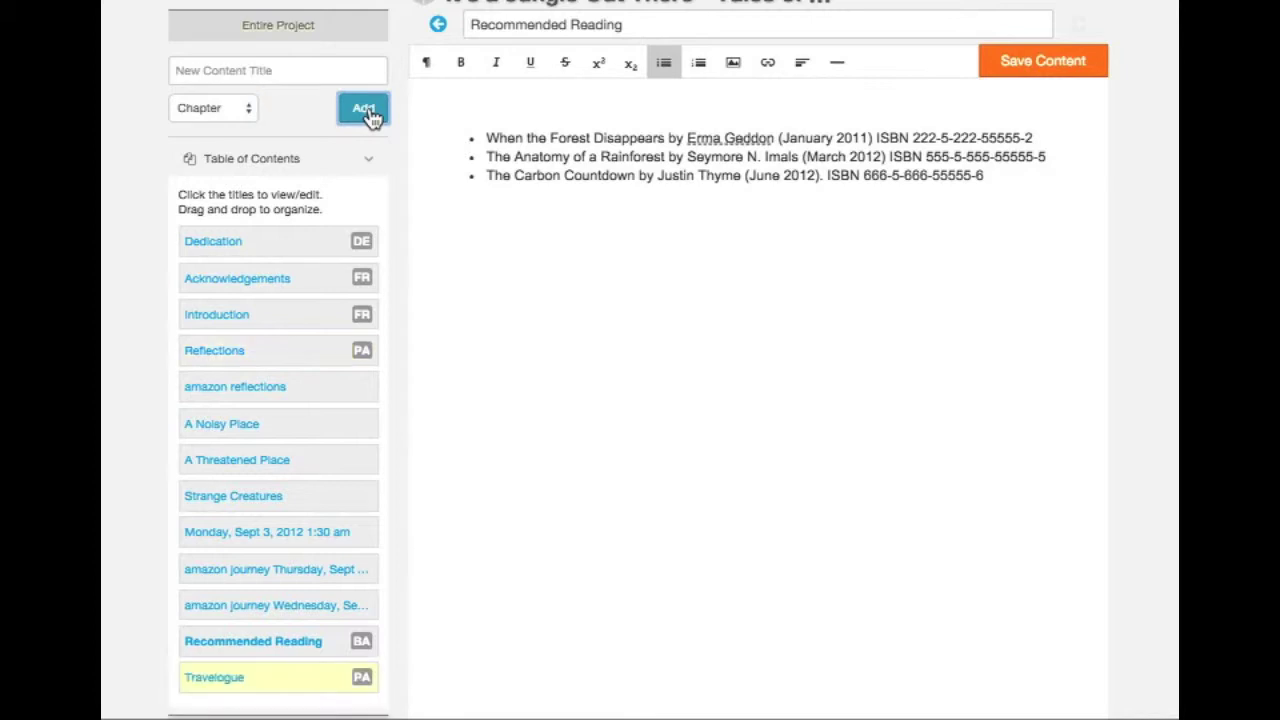
pyautogui.moveTo(277, 695); pyautogui.dragTo(293, 546)
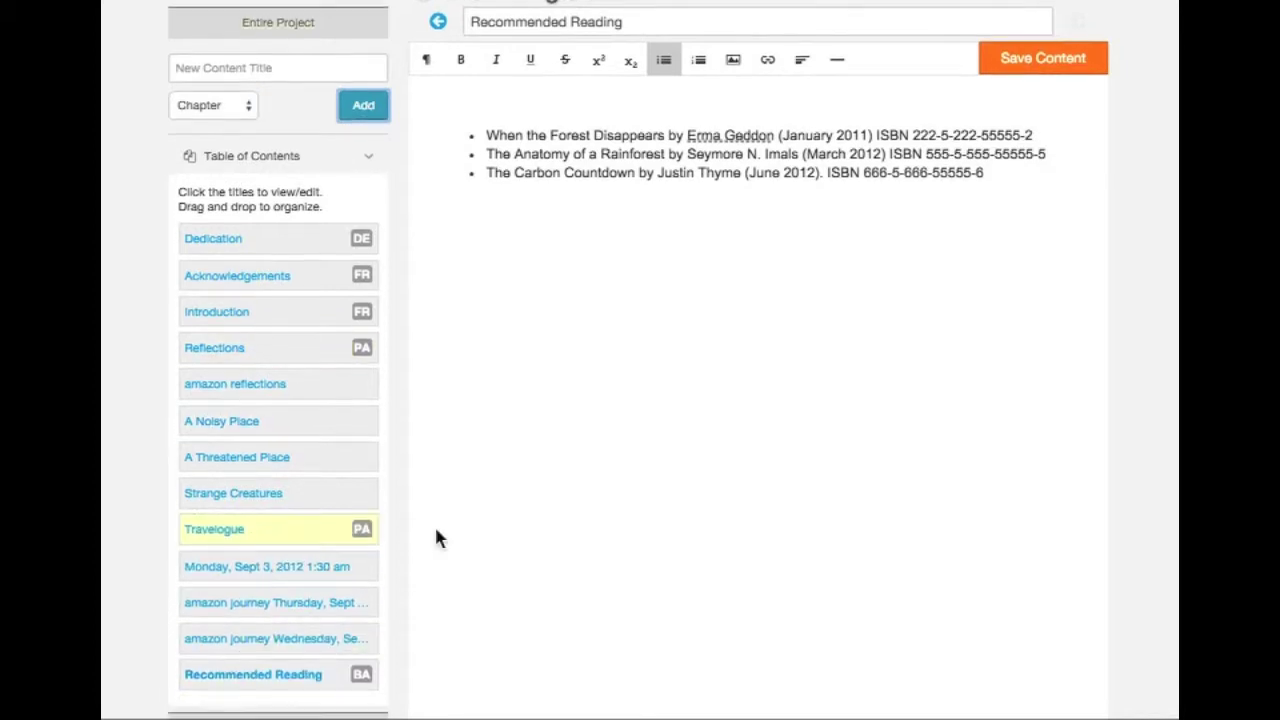
# Add an untitled Section block beneath the "A Noisy Place" chapter
pyautogui.scroll(-2, 434, 524)
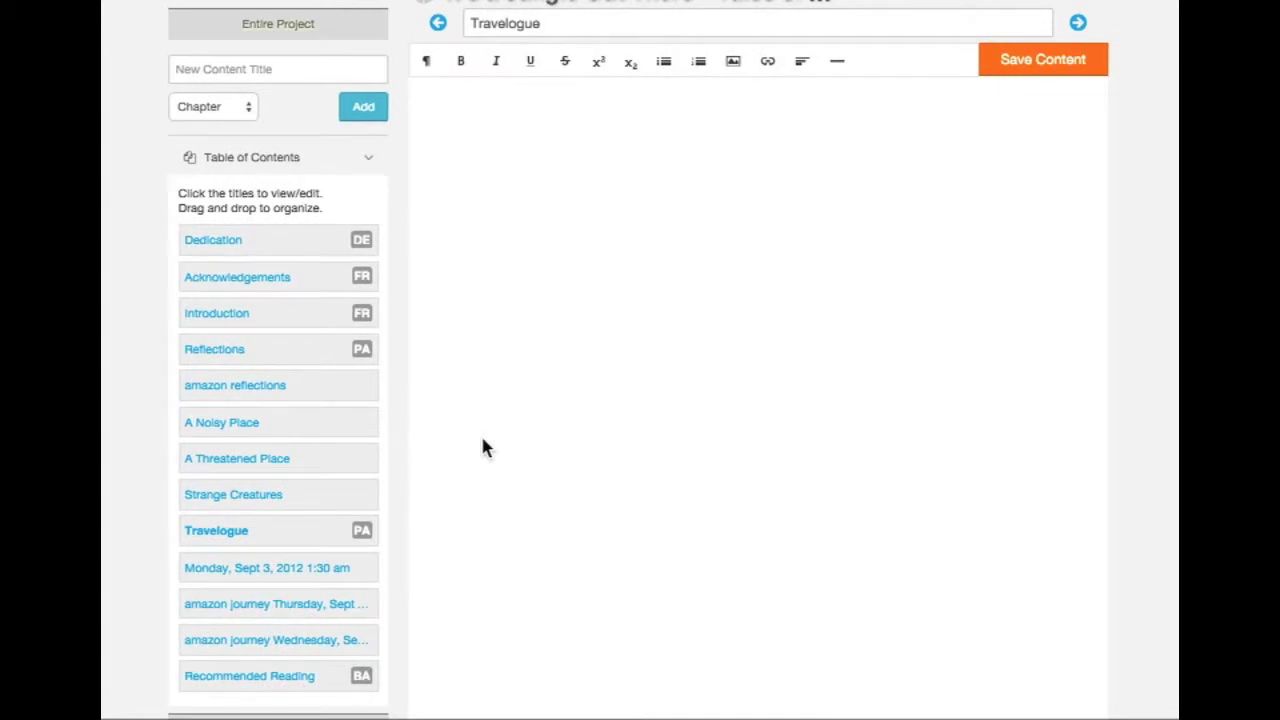
pyautogui.click(252, 430)
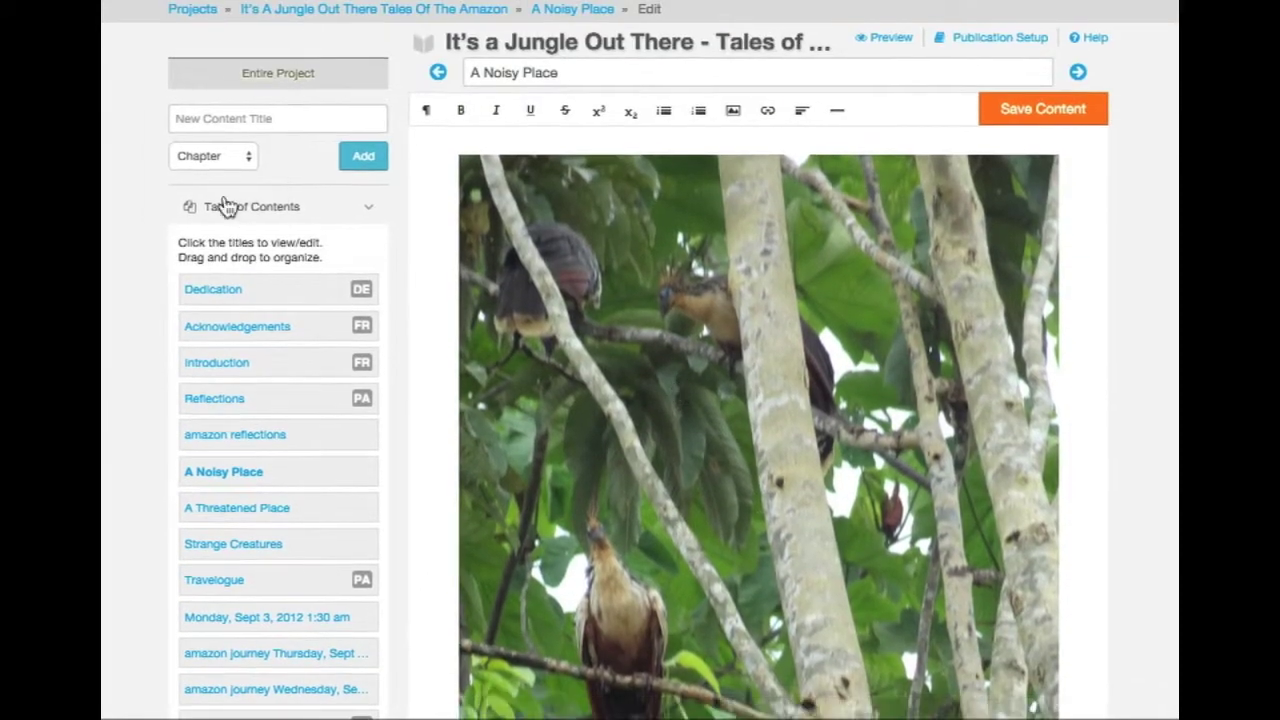
pyautogui.click(218, 152)
pyautogui.click(228, 176)
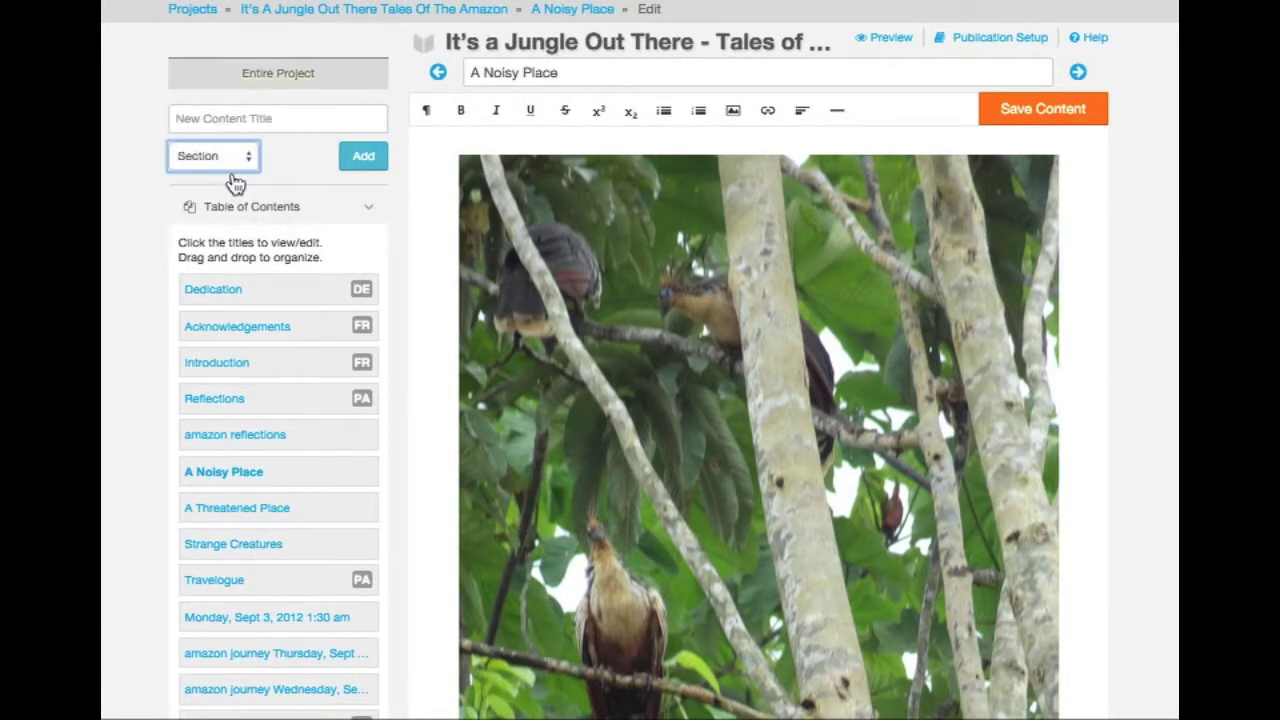
pyautogui.click(365, 158)
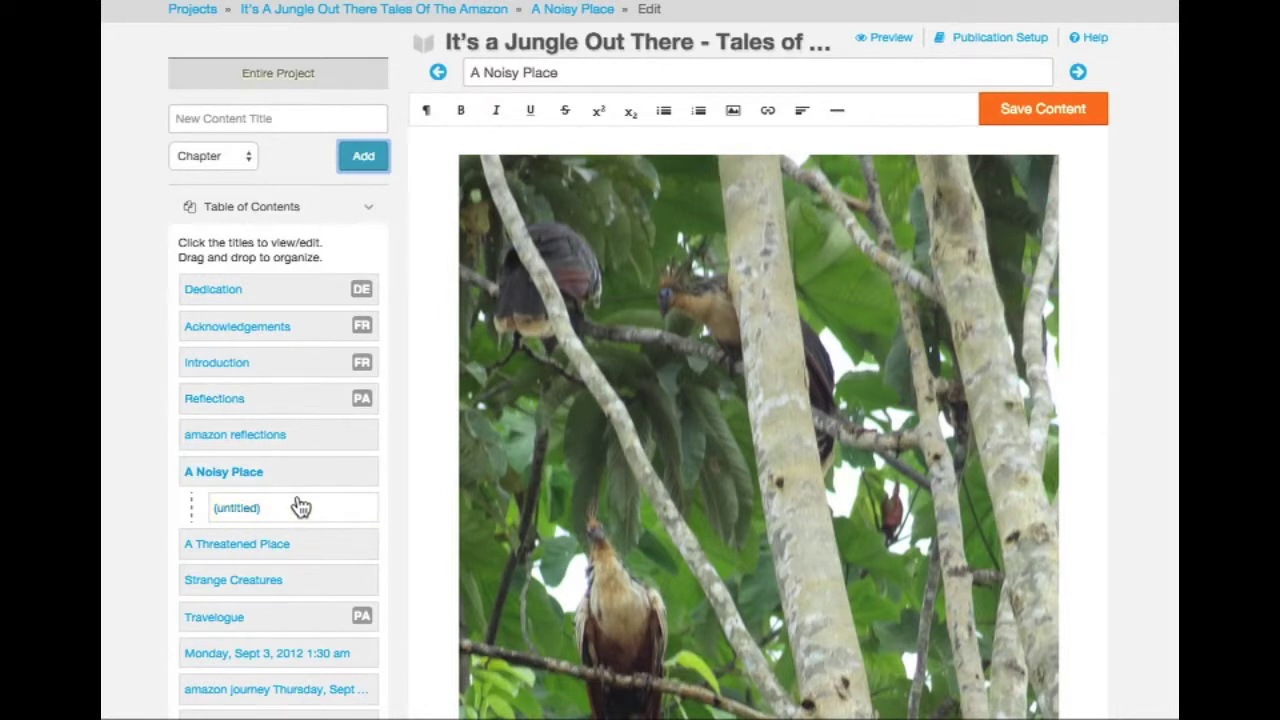
# Open the untitled section under "A Noisy Place" and examine its page break and table of contents options
pyautogui.click(301, 508)
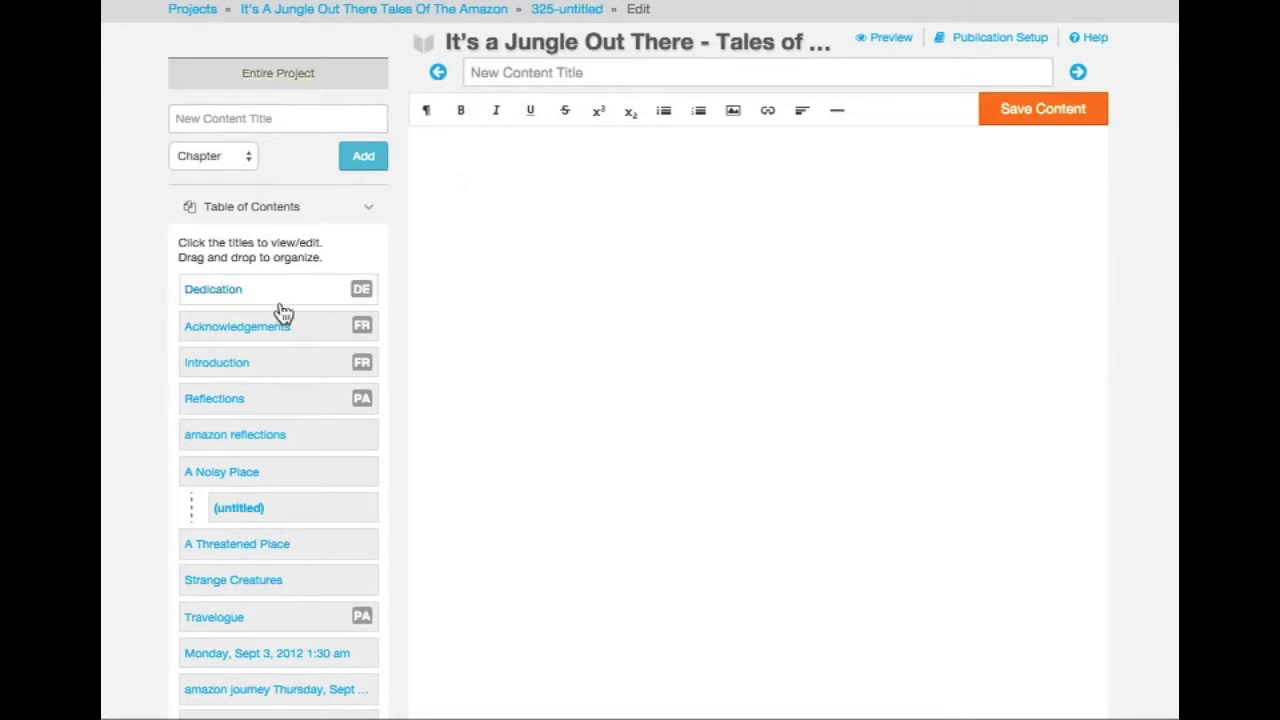
pyautogui.scroll(-1, 284, 310)
pyautogui.scroll(-5, 284, 310)
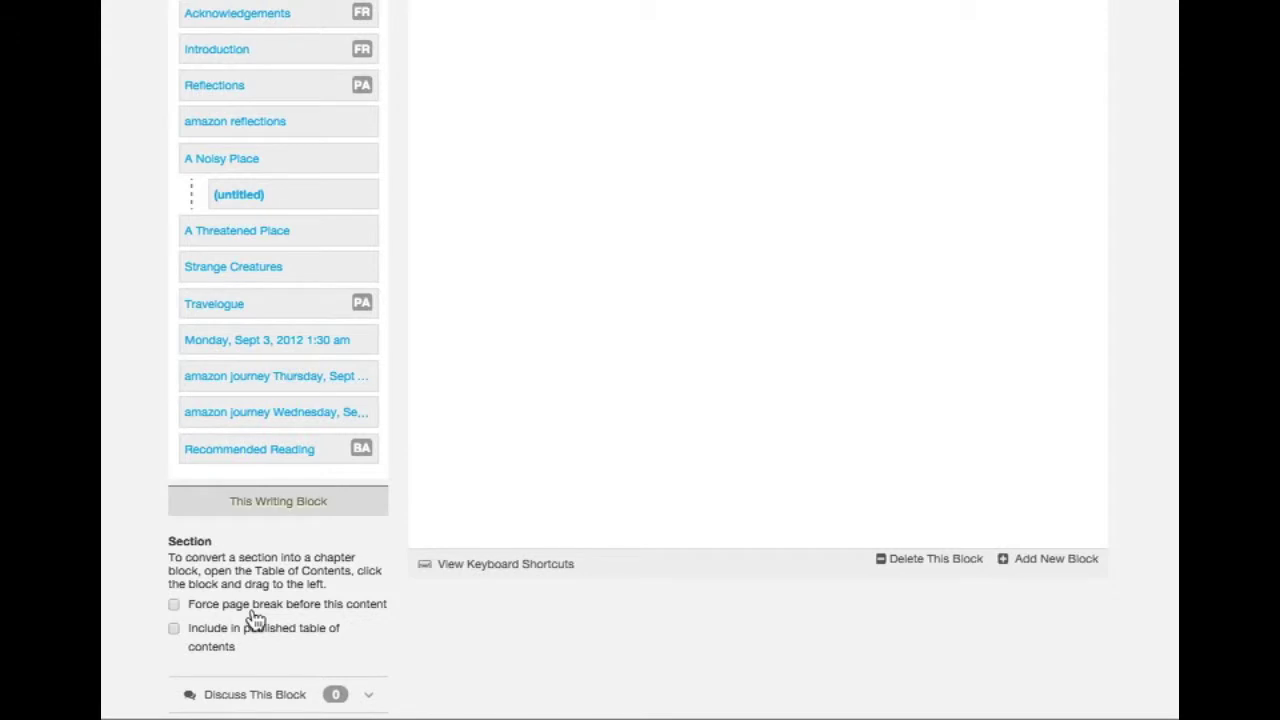
# Title the untitled section "Howler Monkeys" and write its opening text about a low, ominous sound mistaken for a coming storm
pyautogui.scroll(3, 257, 620)
pyautogui.click(534, 69)
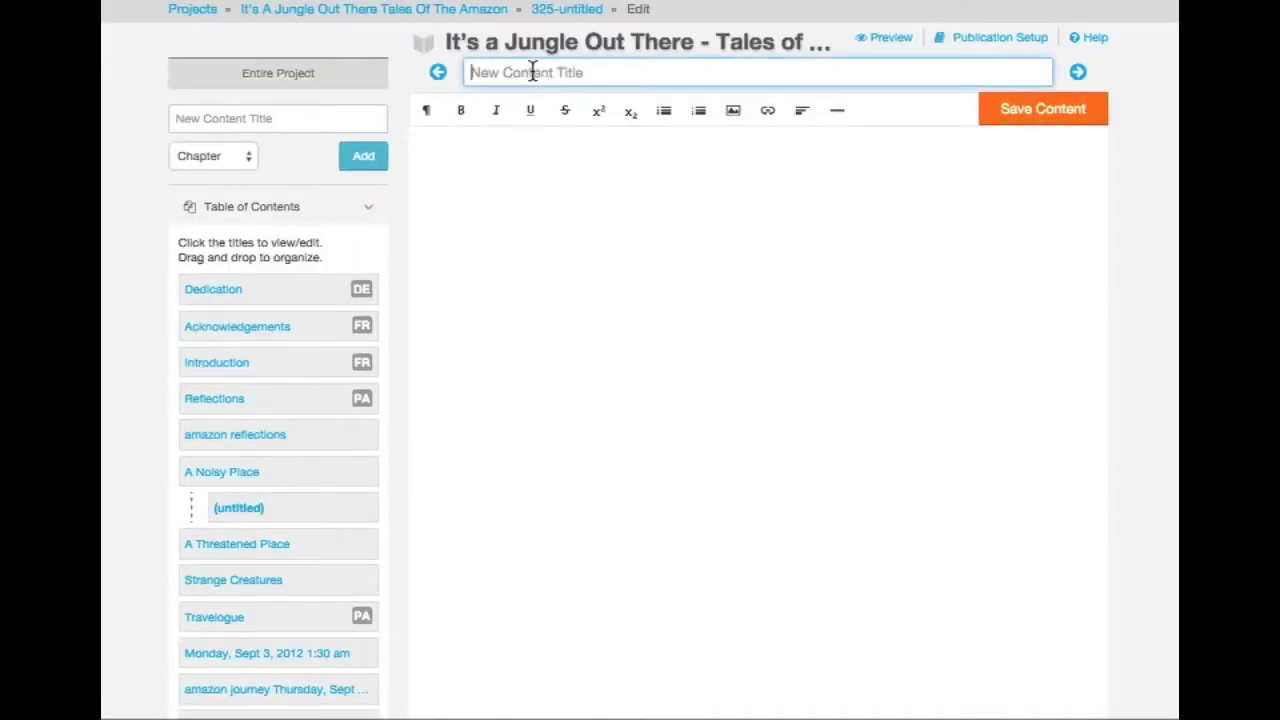
pyautogui.write('Howler Monkeys')
pyautogui.click(692, 181)
pyautogui.write('The first time heard the sound, I thought there was a storm coming. It was a low, ominous sound, like the wind rushing in and promising a deluge of rain behind it. But after a few moments of this threatening noise with no change in sky, not even the stirring of a leaf in a breeze, I realized what I was hearing.')
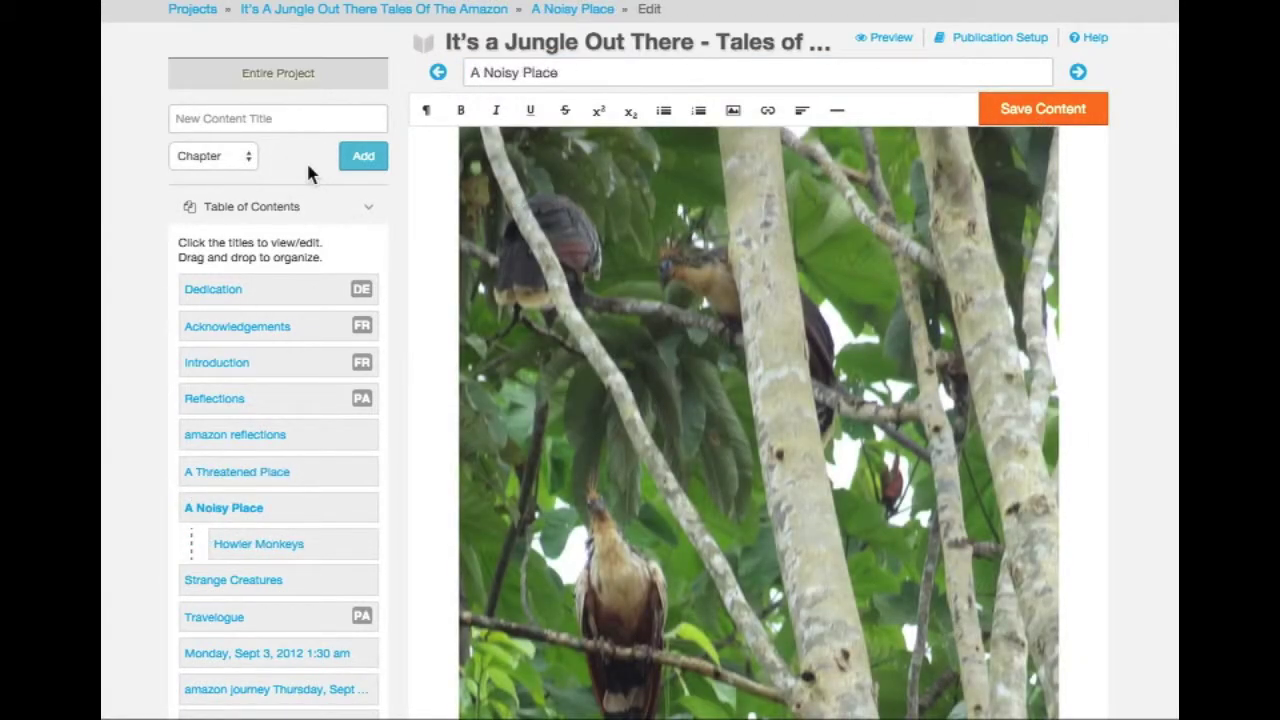
# Add a Section block titled "Parrots" and place it beneath "Howler Monkeys" in the "A Noisy Place" chapter
pyautogui.click(277, 121)
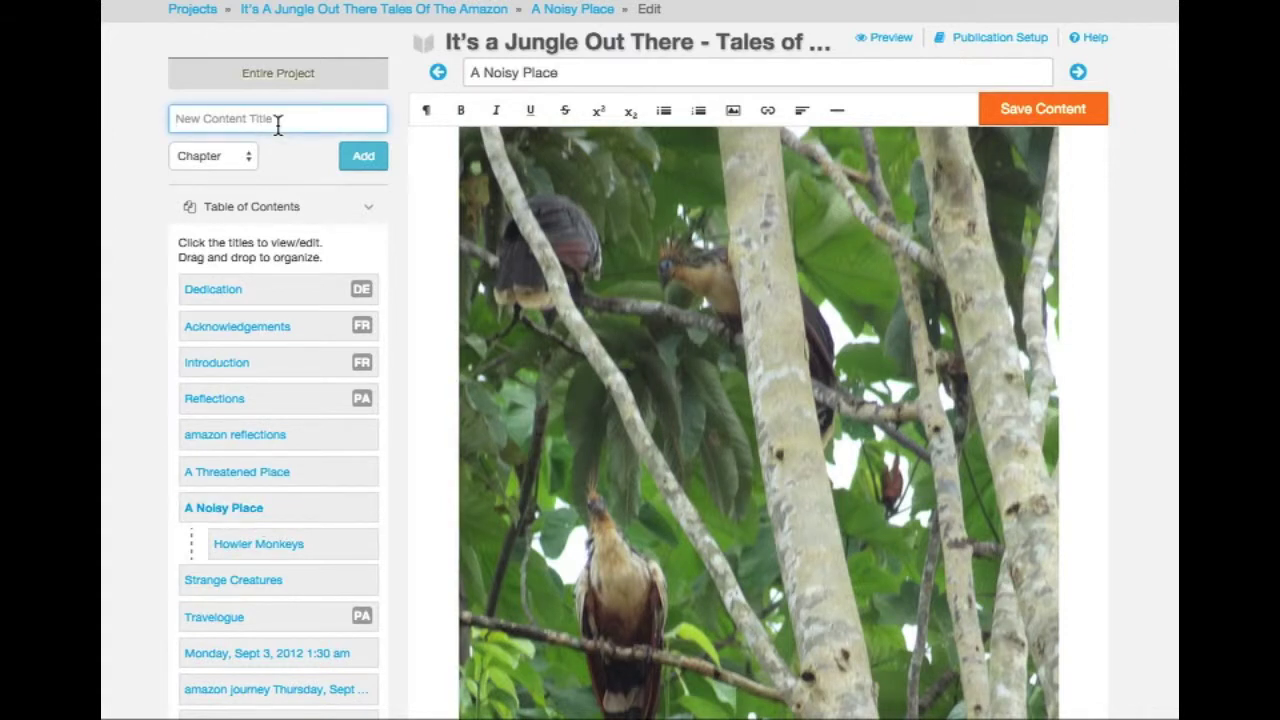
pyautogui.write('Parrots')
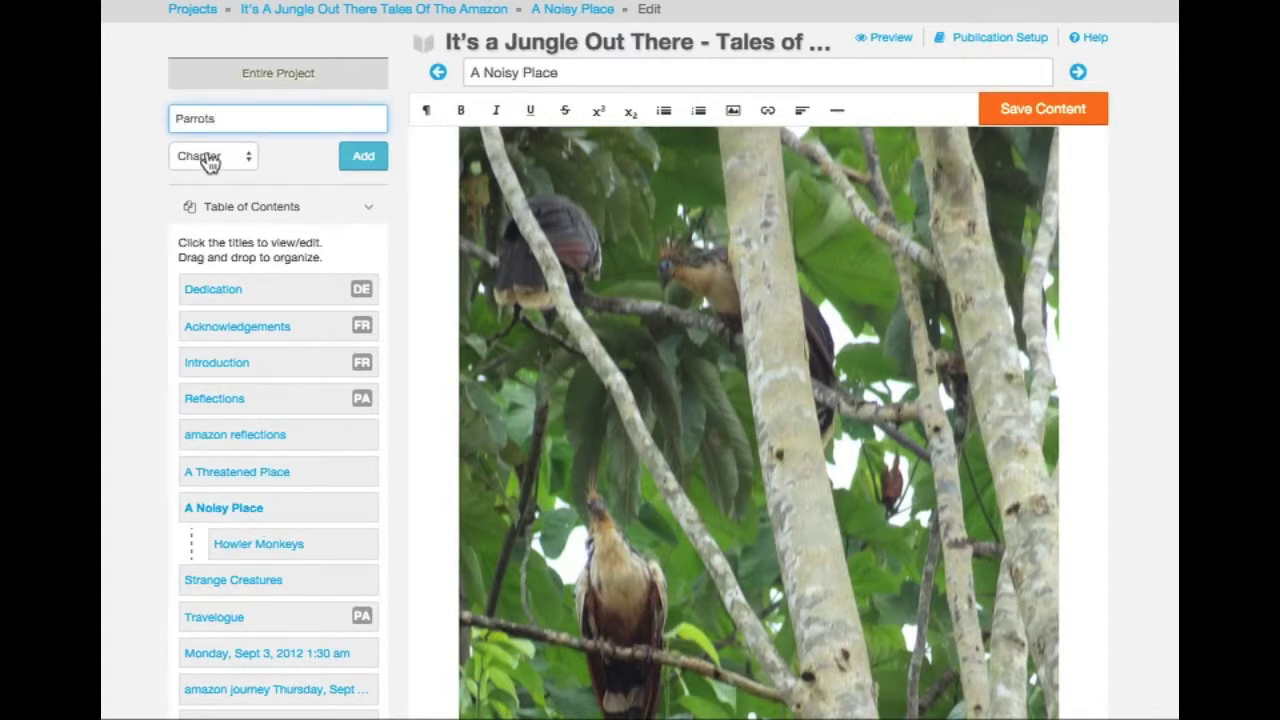
pyautogui.click(210, 160)
pyautogui.click(232, 170)
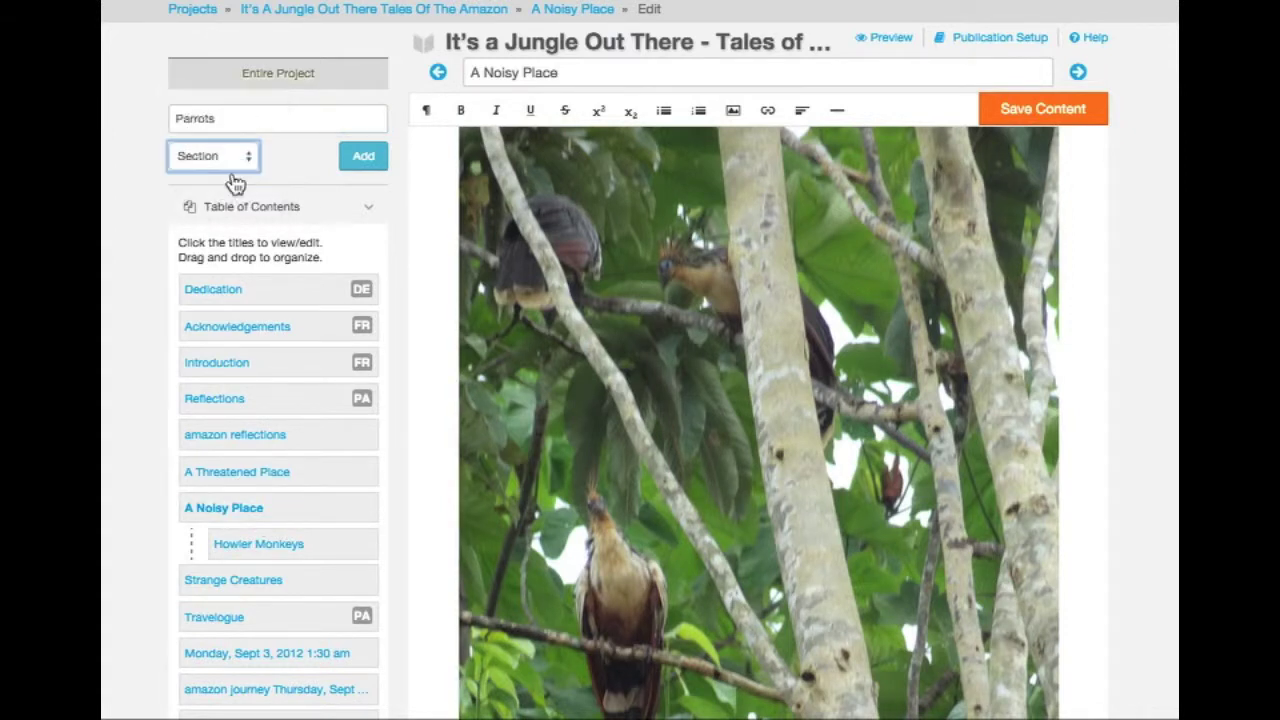
pyautogui.click(365, 160)
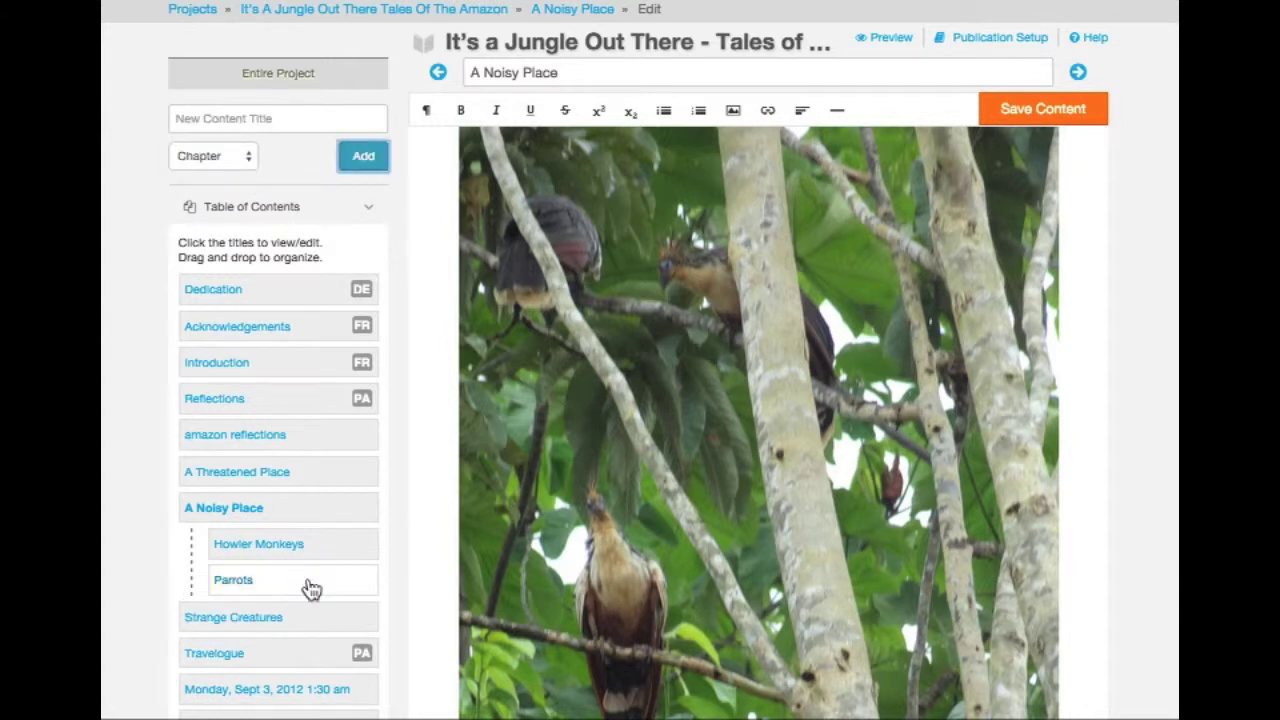
pyautogui.moveTo(311, 588)
pyautogui.mouseDown()
pyautogui.moveTo(309, 557)
pyautogui.moveTo(309, 587)
pyautogui.mouseUp()
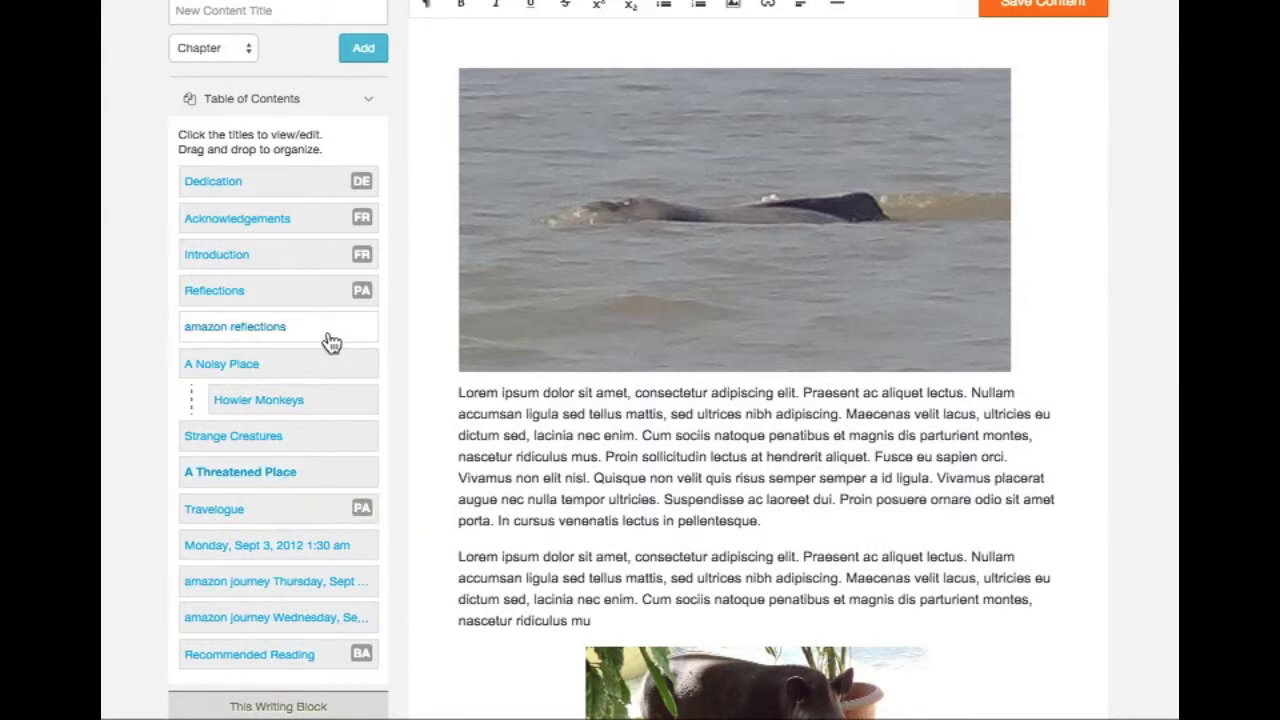
# Move "A Threatened Place" directly after "amazon reflections" and convert it from a section back into a chapter
pyautogui.click(255, 478)
pyautogui.moveTo(257, 481); pyautogui.dragTo(296, 367)
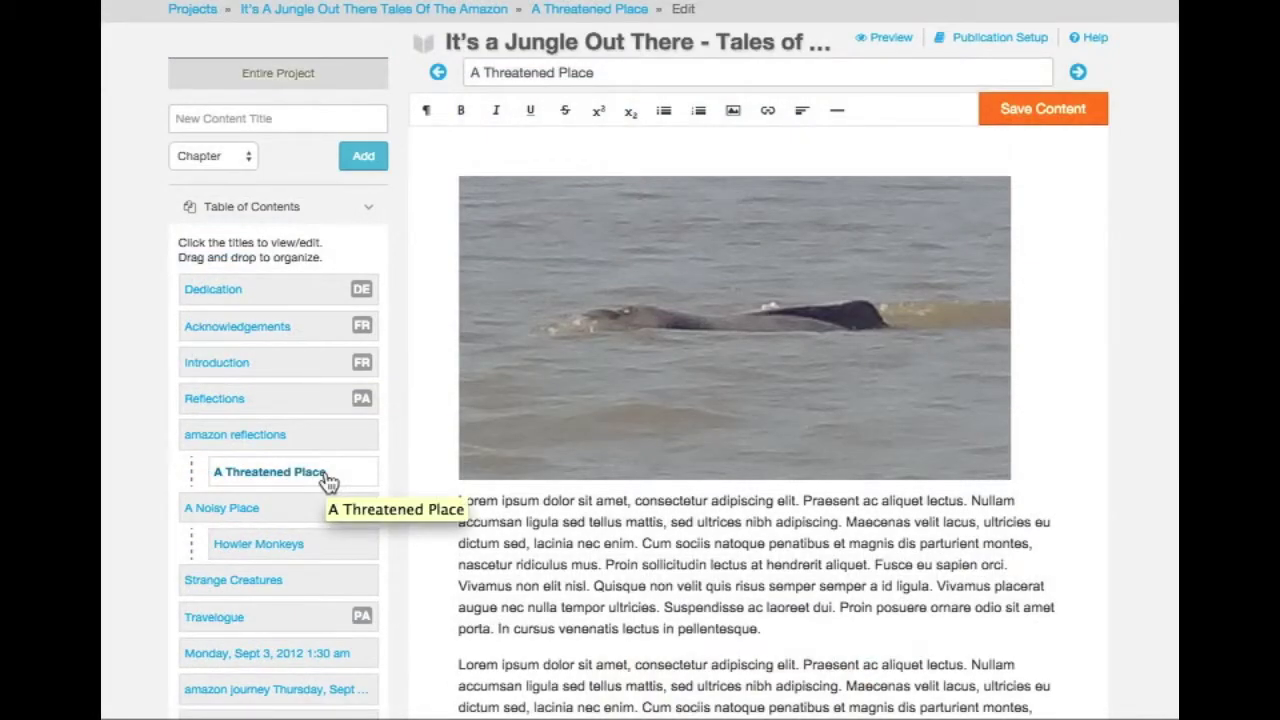
pyautogui.moveTo(325, 480); pyautogui.dragTo(257, 480)
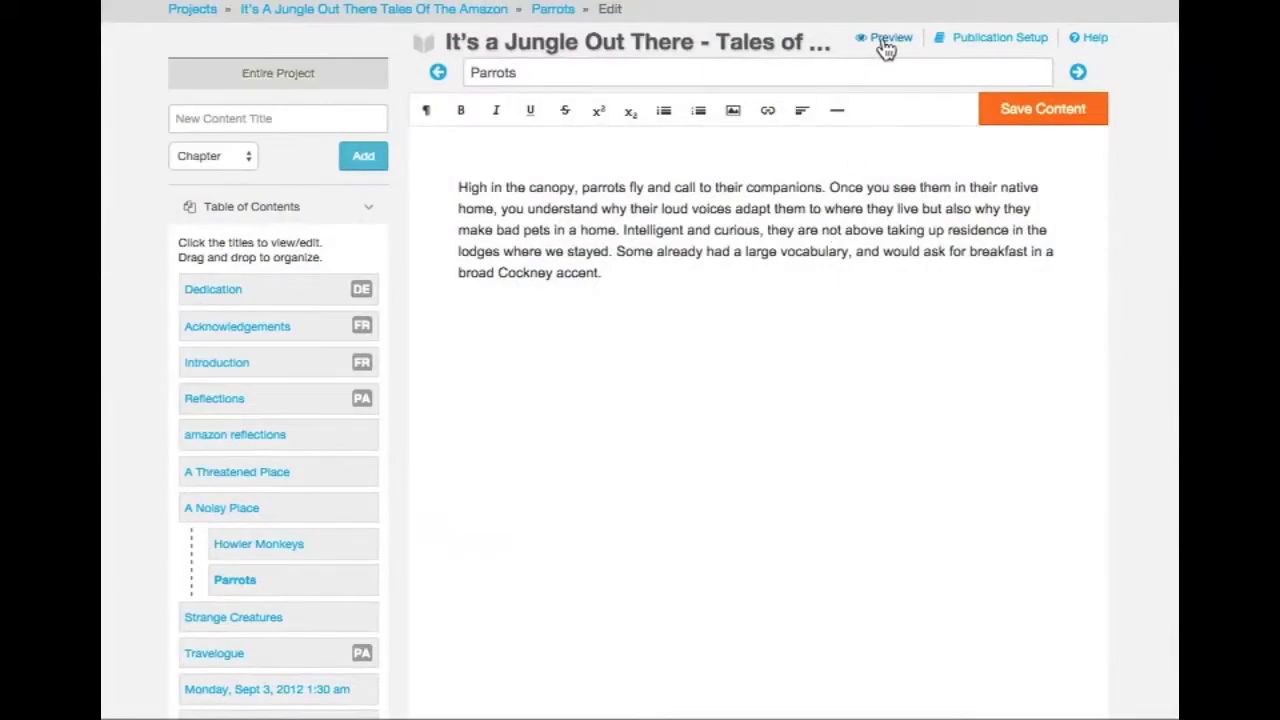
# Open the book's preview setup and examine the available themes, including the Short Stories title page and header style examples
pyautogui.click(886, 42)
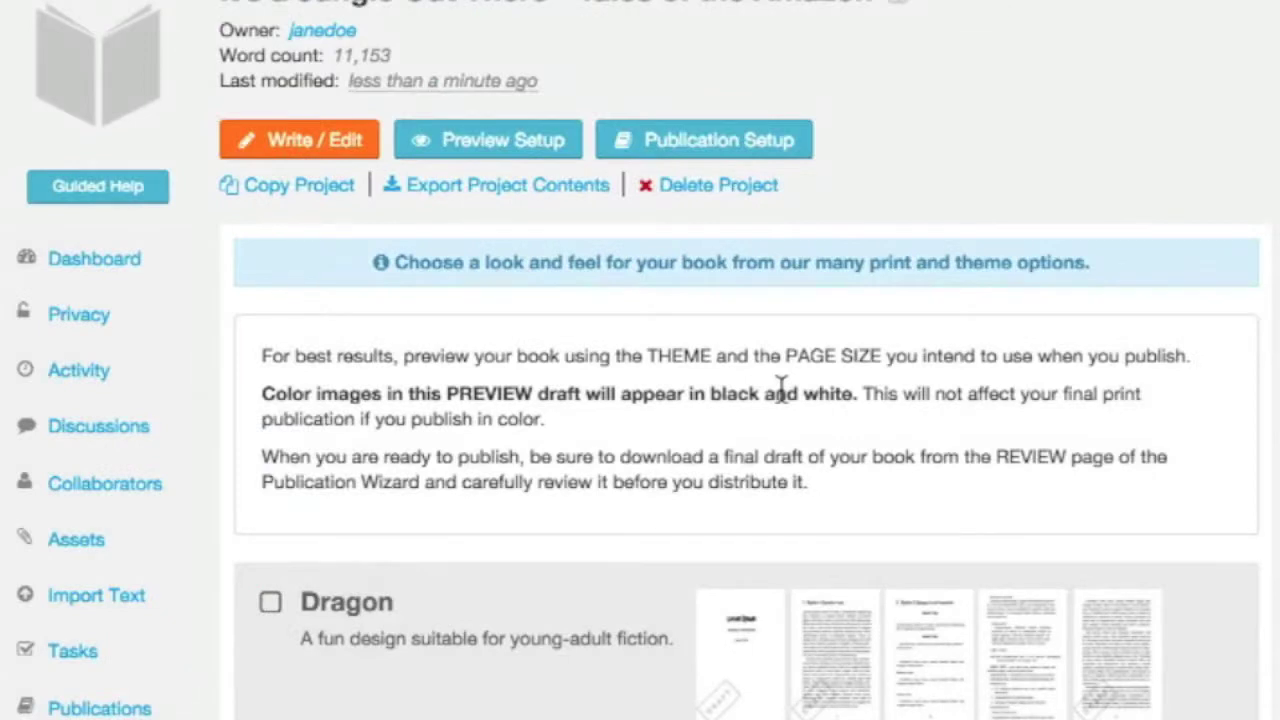
pyautogui.scroll(-5, 781, 390)
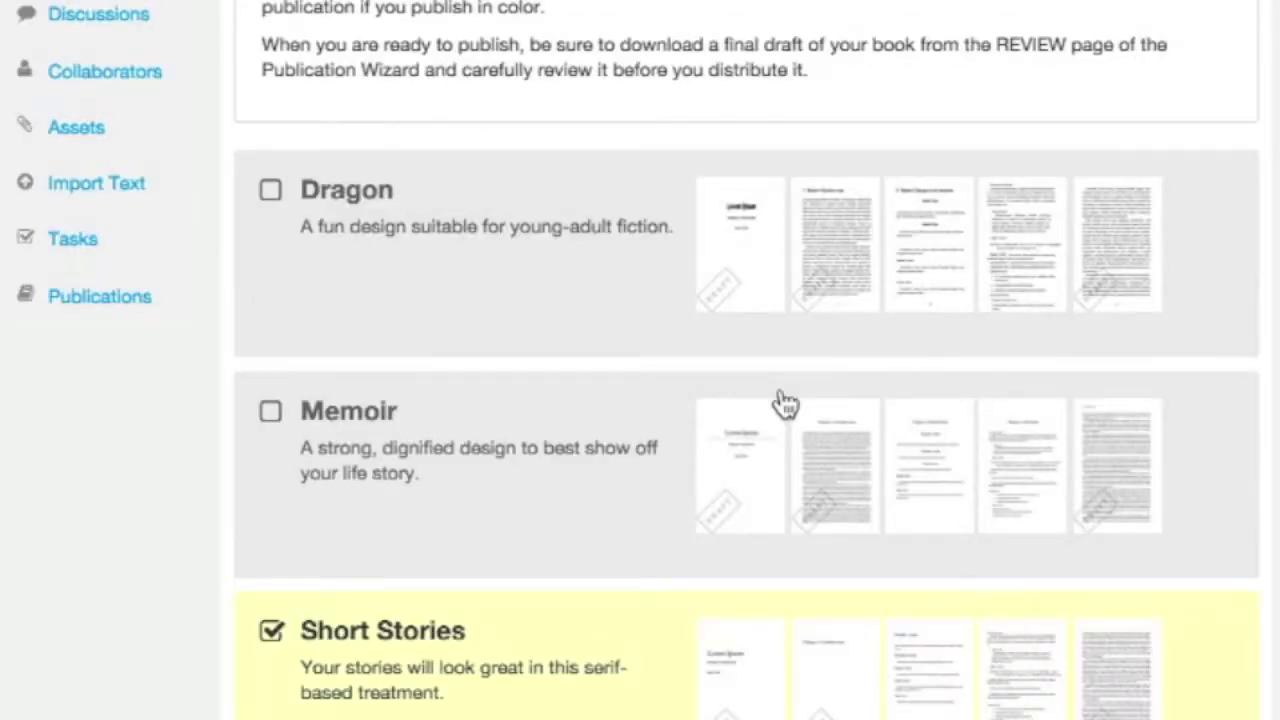
pyautogui.scroll(-8, 786, 402)
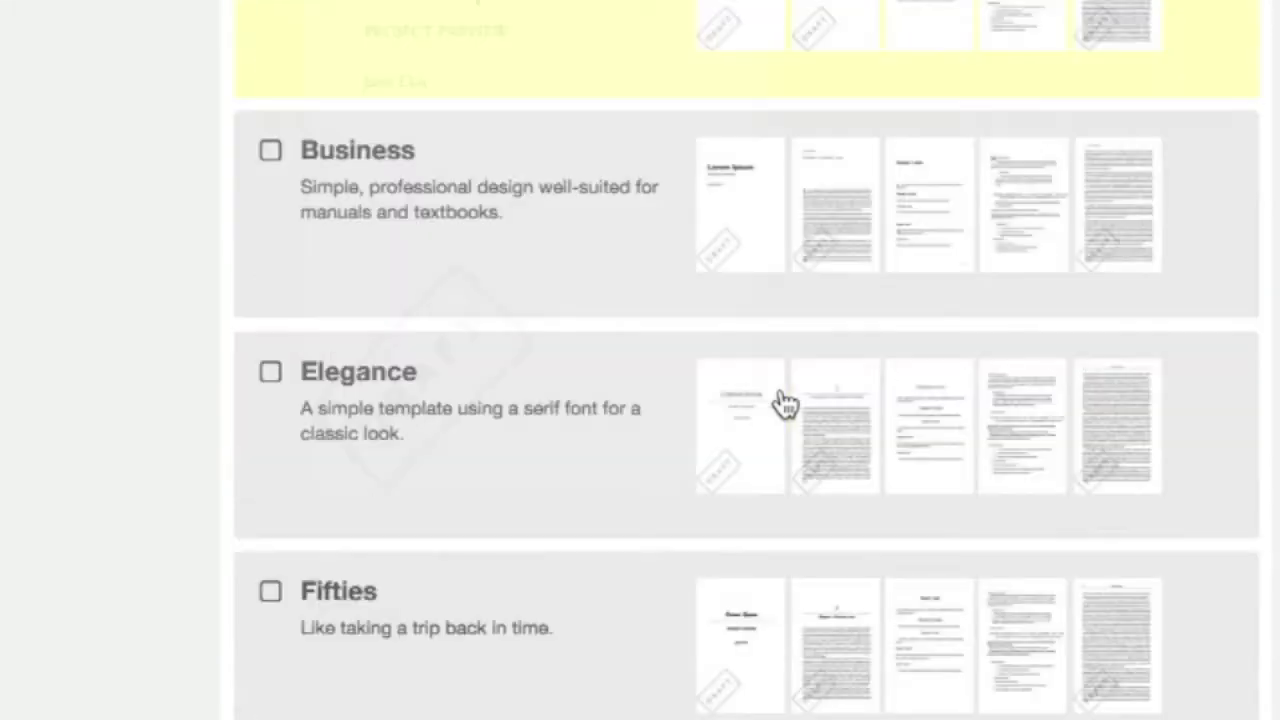
pyautogui.scroll(-4, 777, 403)
pyautogui.scroll(10, 777, 403)
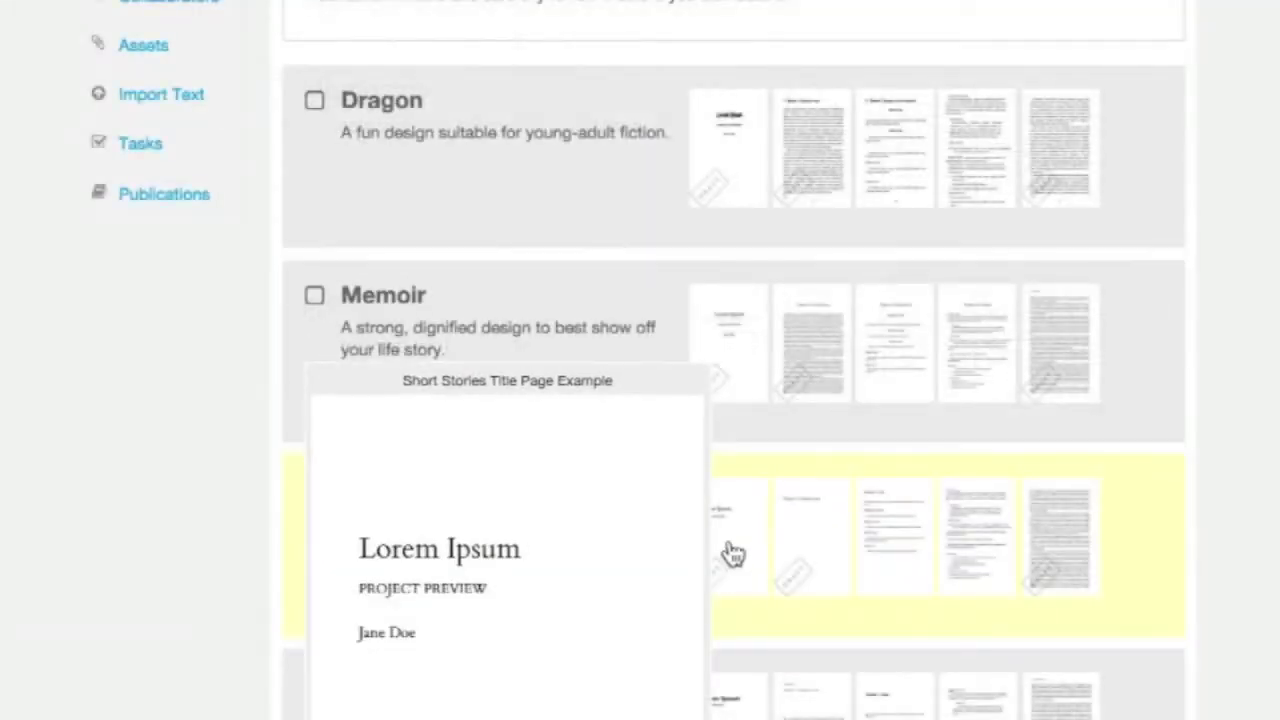
pyautogui.moveTo(891, 543)
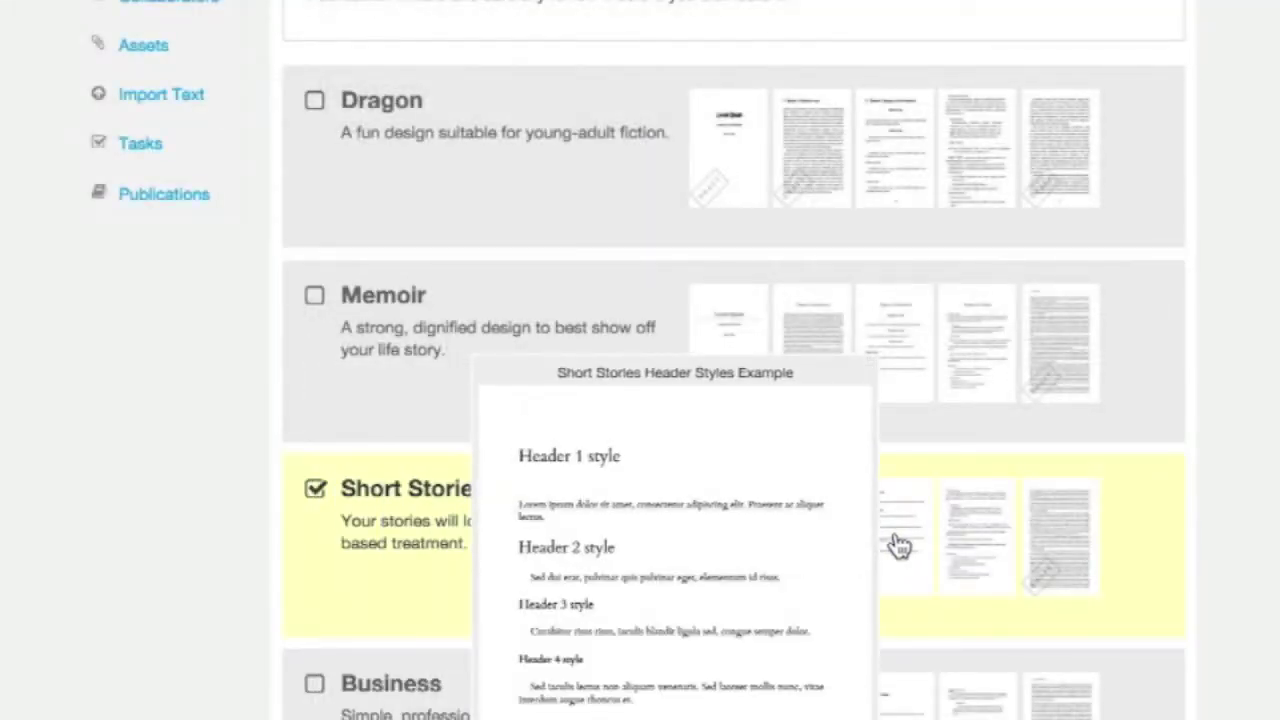